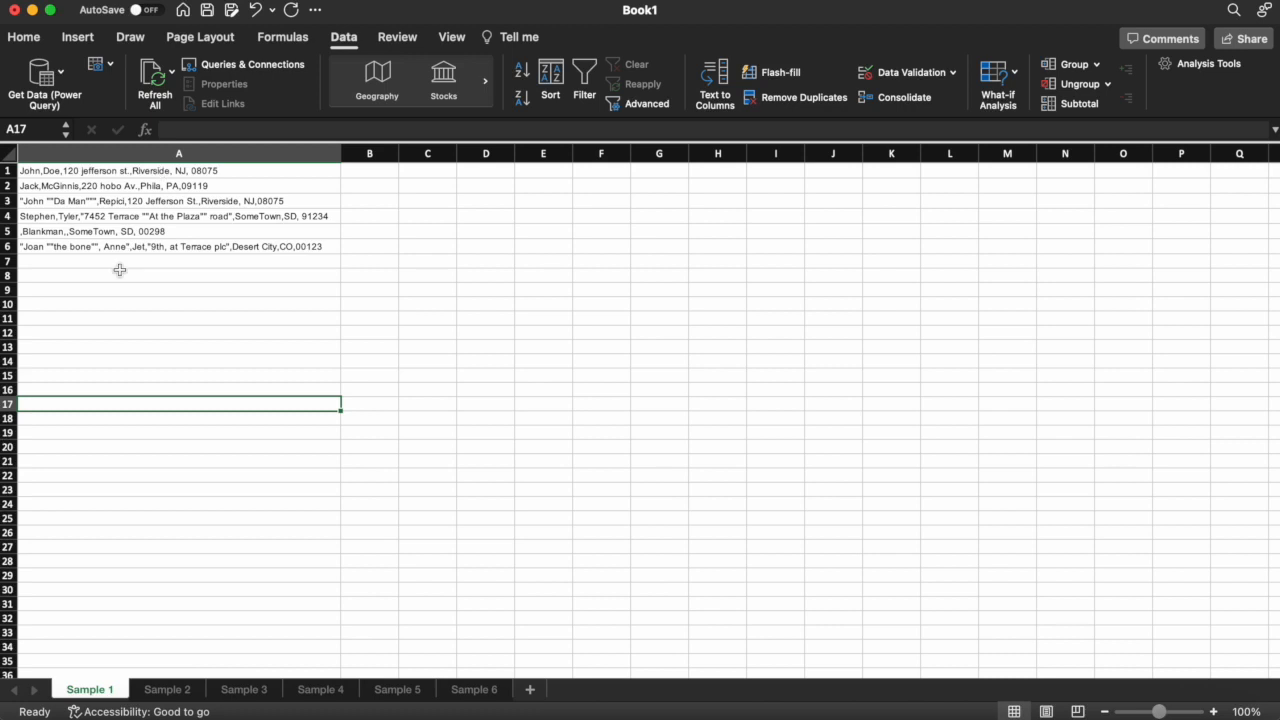
Split column A of the Sample 1 sheet with Text to Columns as delimited data, adding Comma as a delimiter and keeping the General format
click(150, 154)
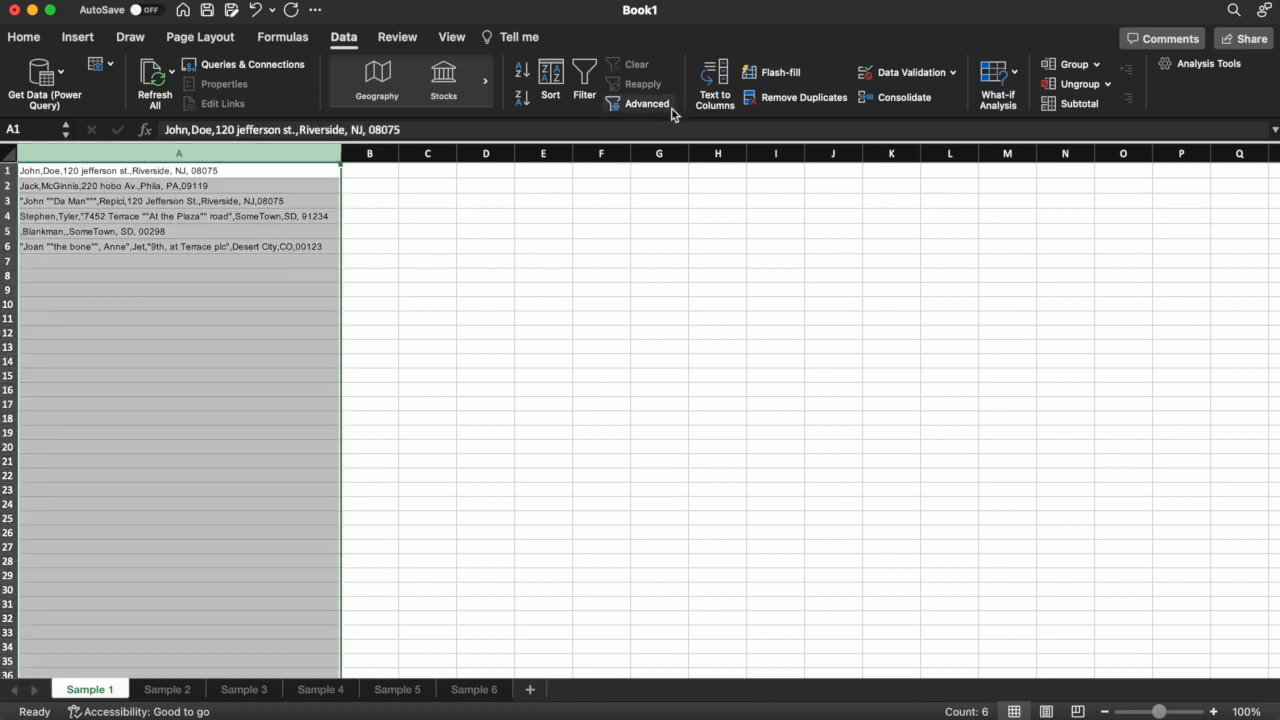
click(713, 80)
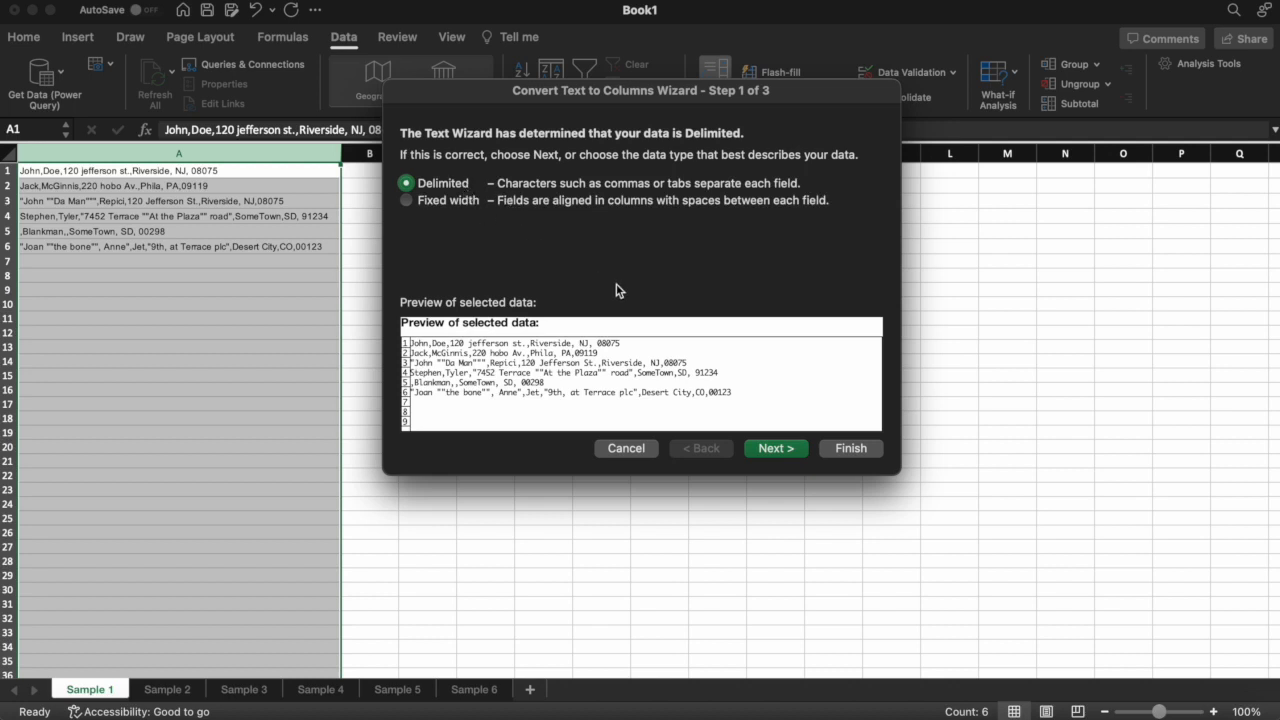
click(778, 449)
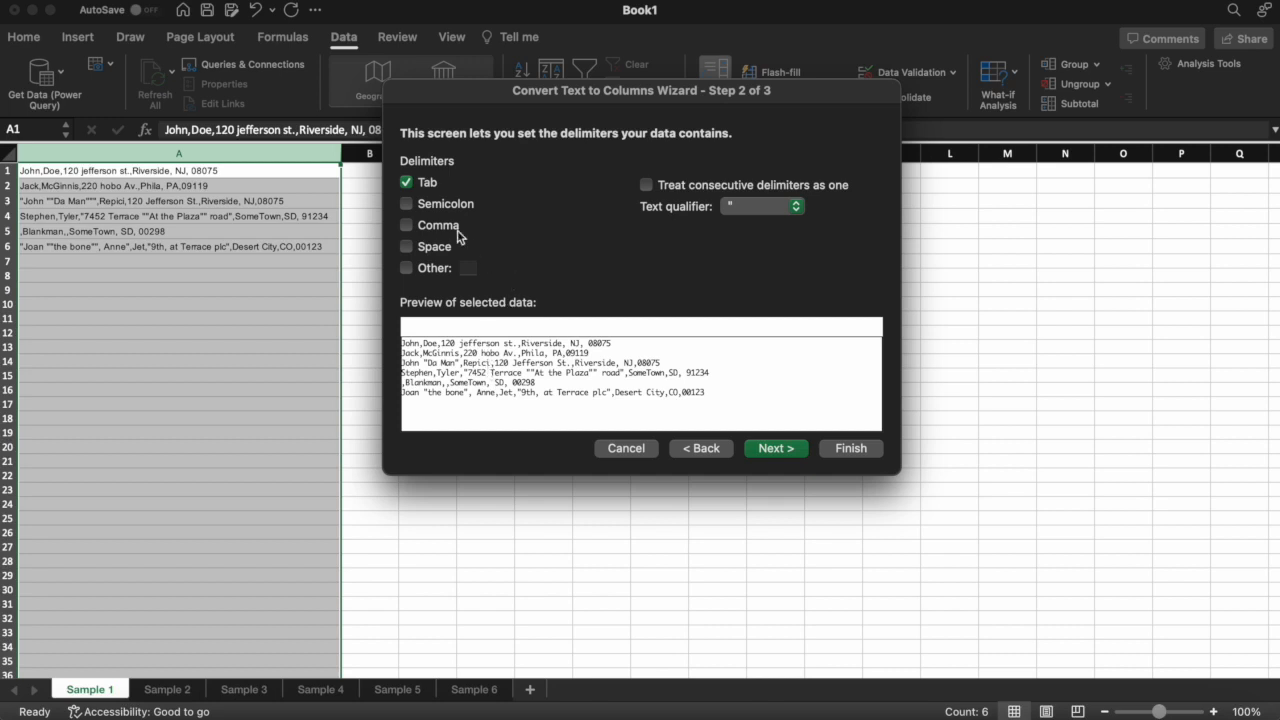
click(407, 226)
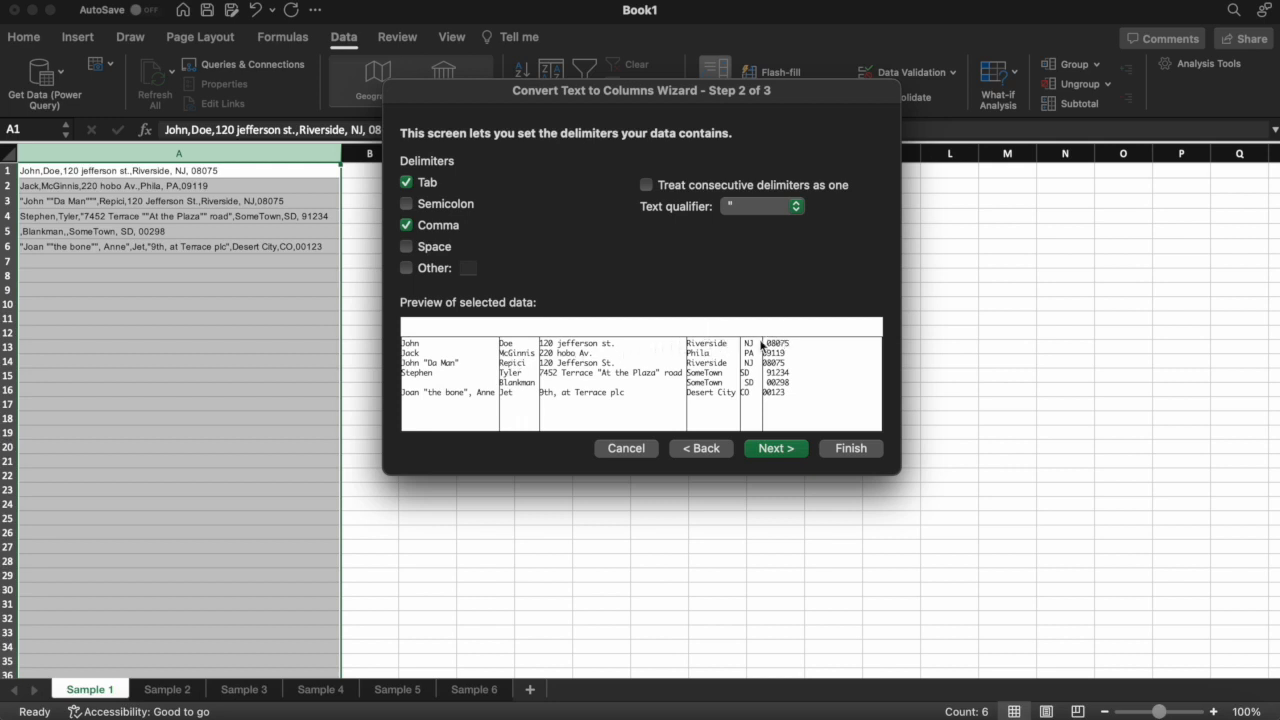
click(776, 449)
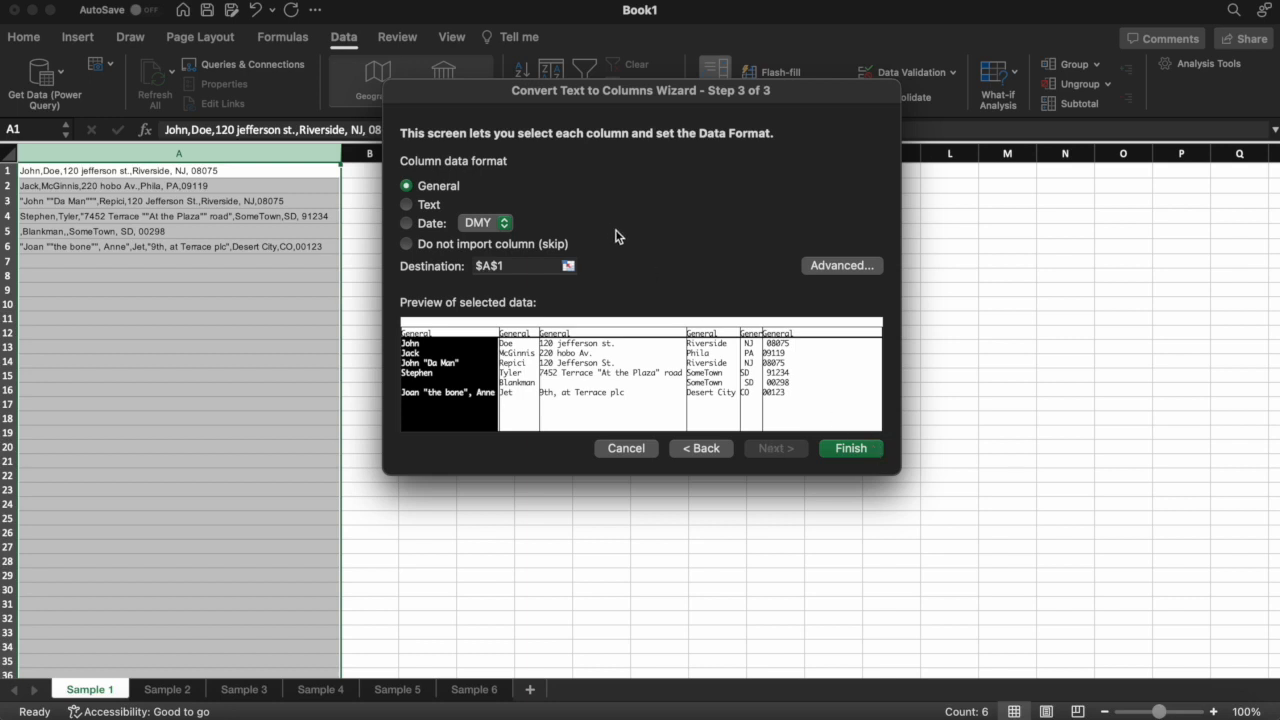
click(850, 449)
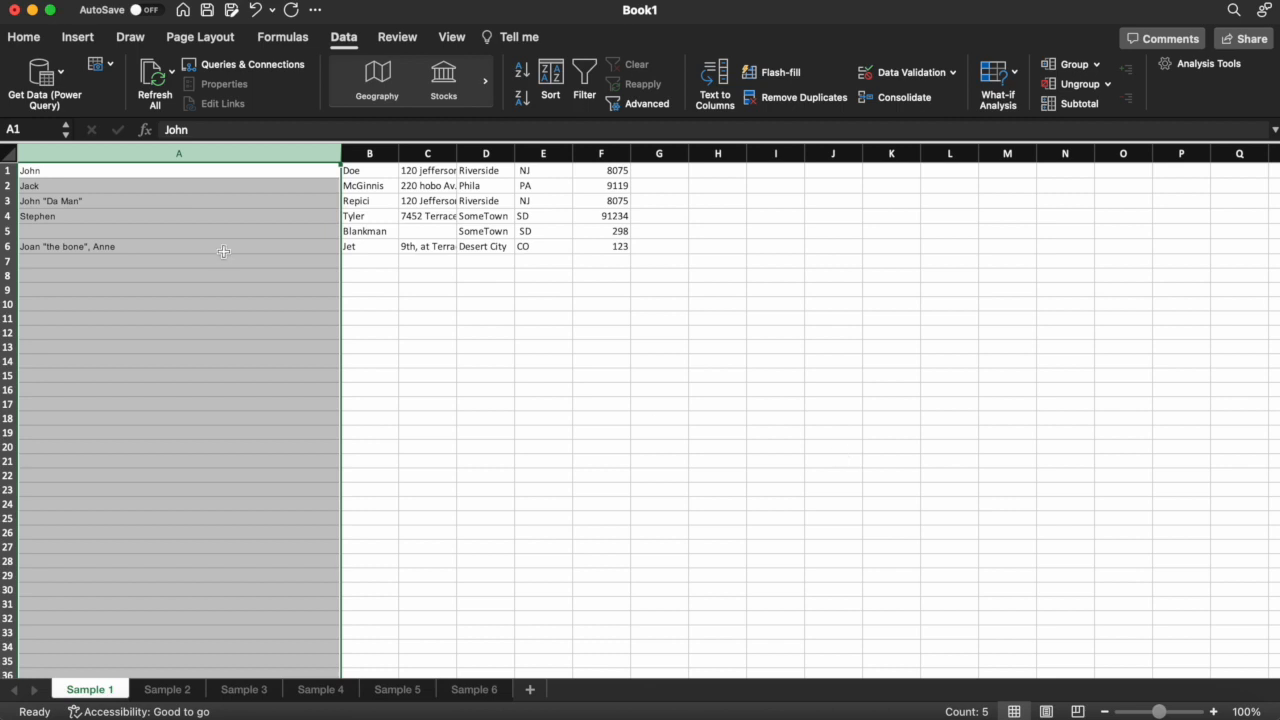
Autofit the widths of columns A and C to their contents
double_click(341, 153)
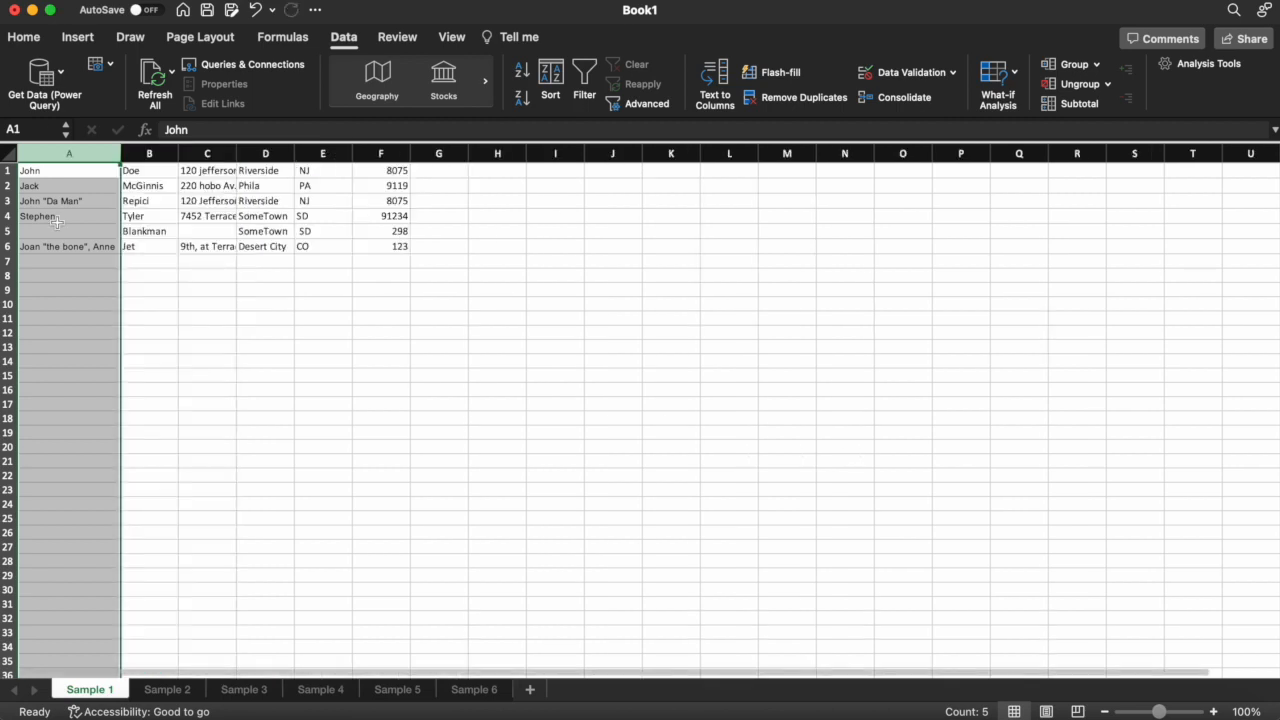
click(56, 279)
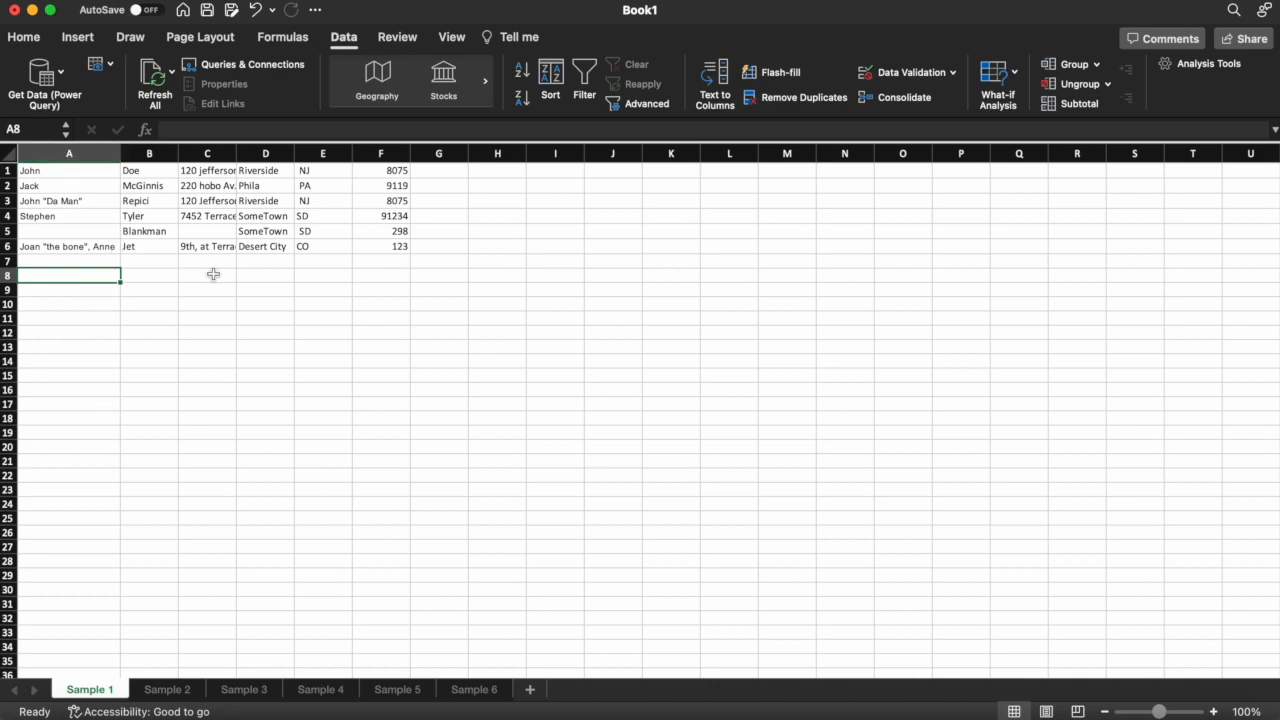
double_click(236, 152)
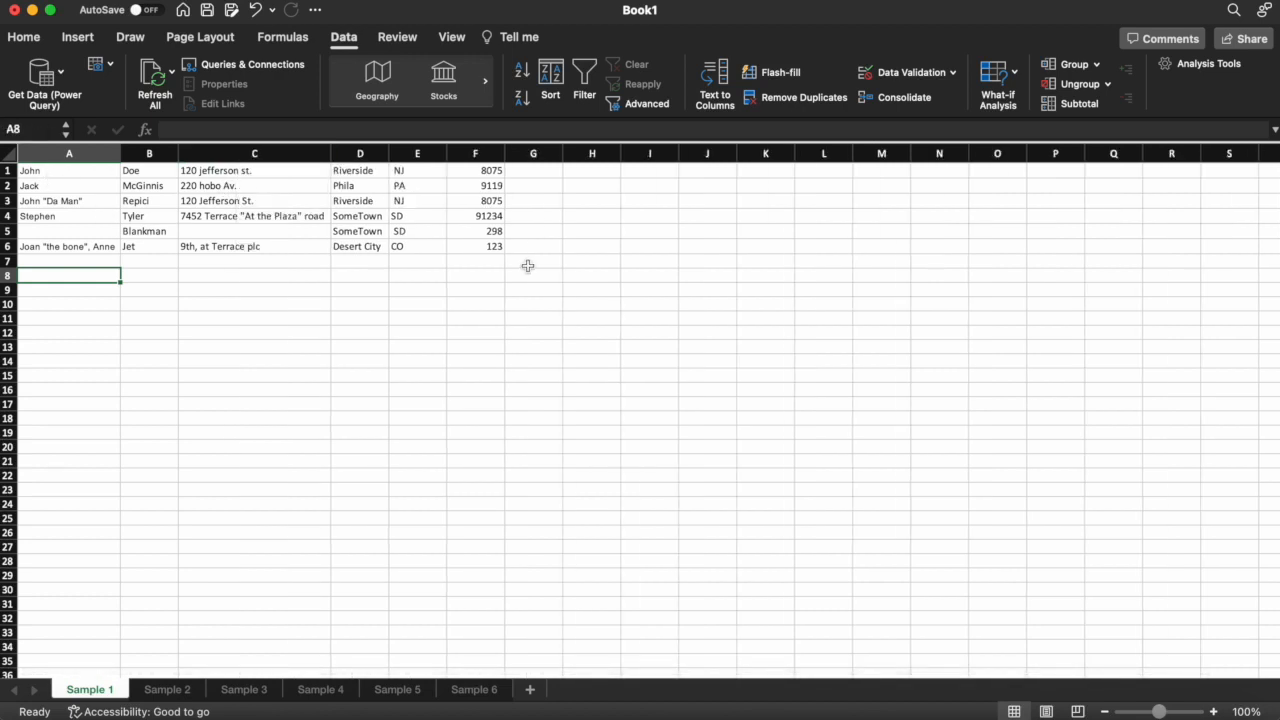
Insert a blank row above the first record for column headings
click(10, 171)
right_click(10, 171)
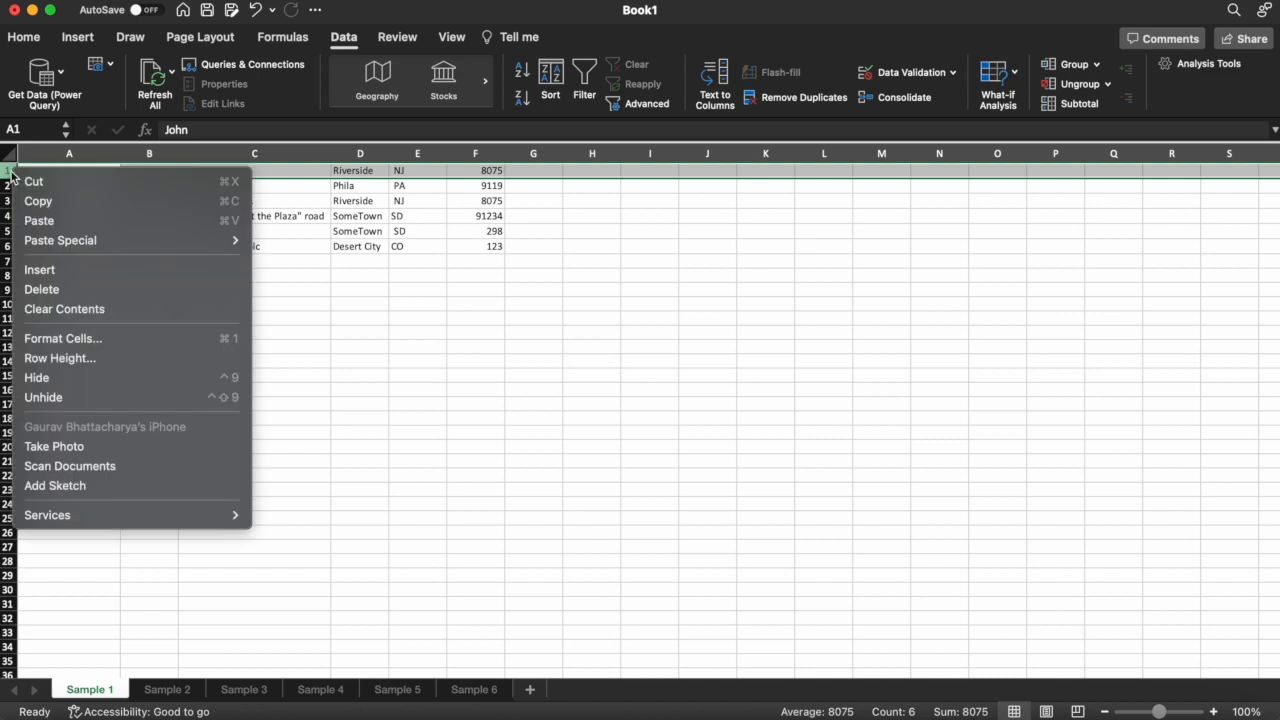
click(77, 271)
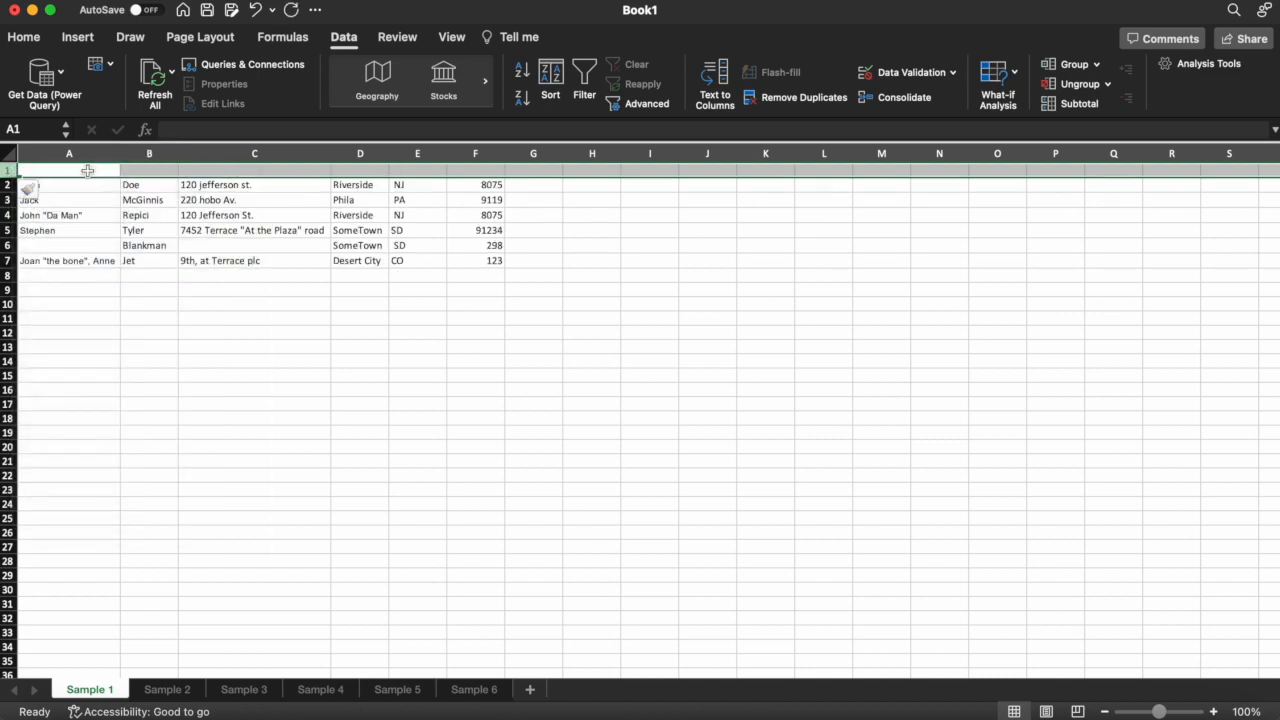
Enter the headings First Name, Last Name and Address in cells A1 to C1
click(86, 169)
text(First Name)
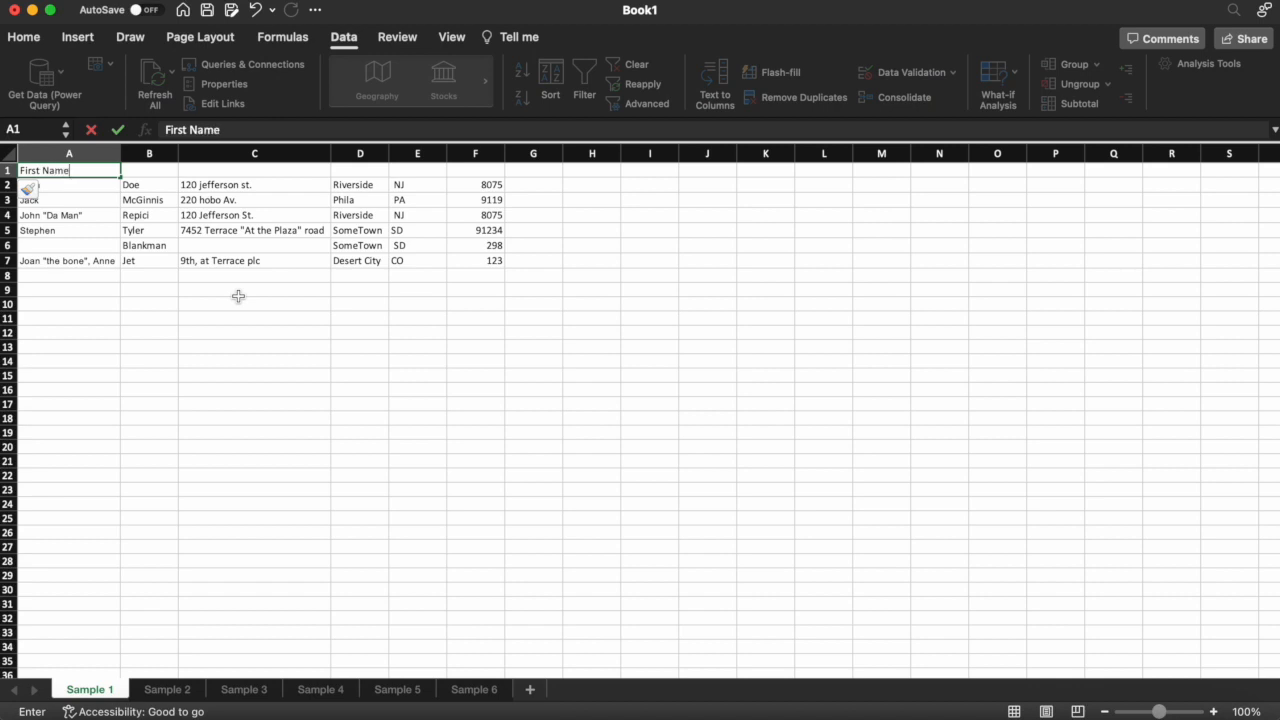
key(Return)
key(Right)
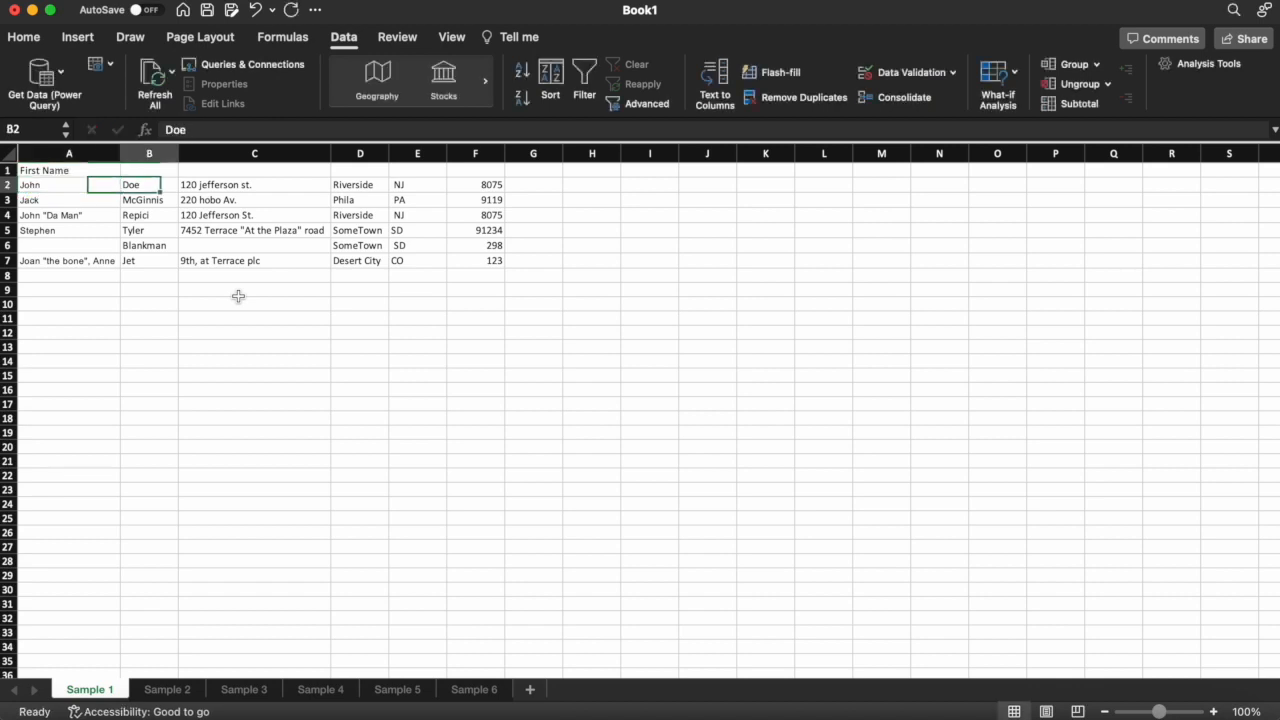
key(Up)
text(Last Name)
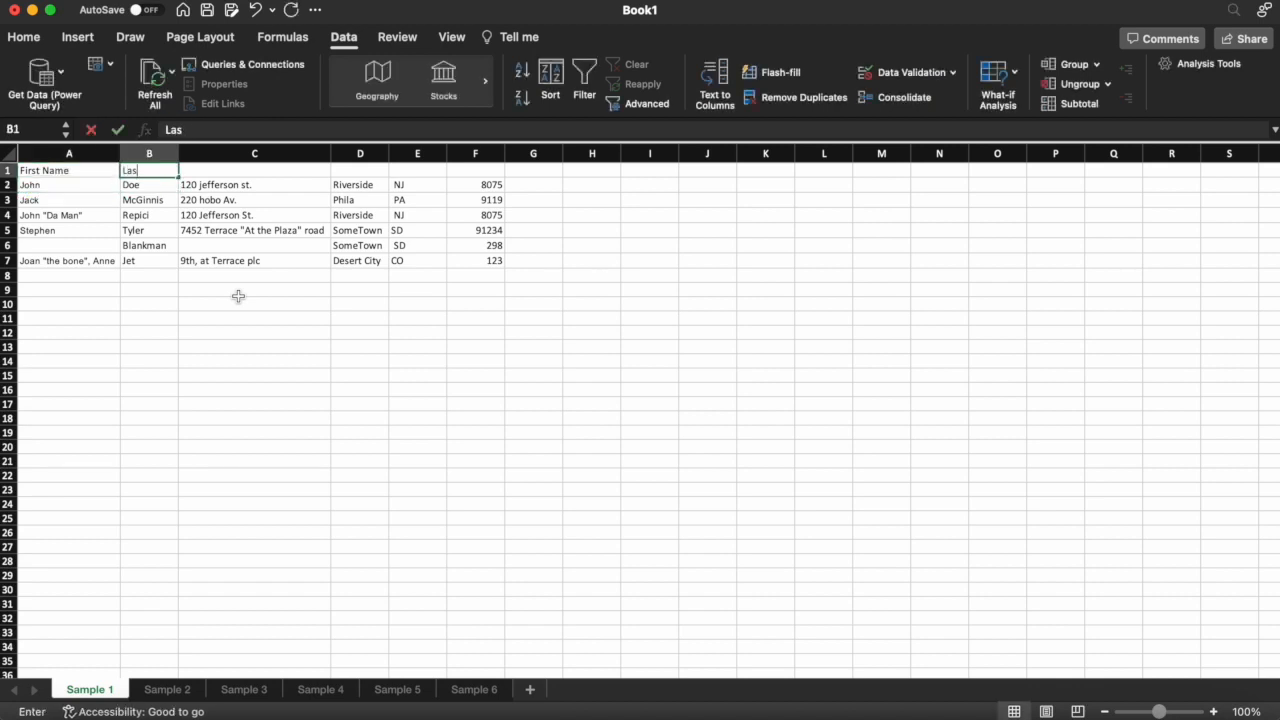
key(Tab)
text(Address)
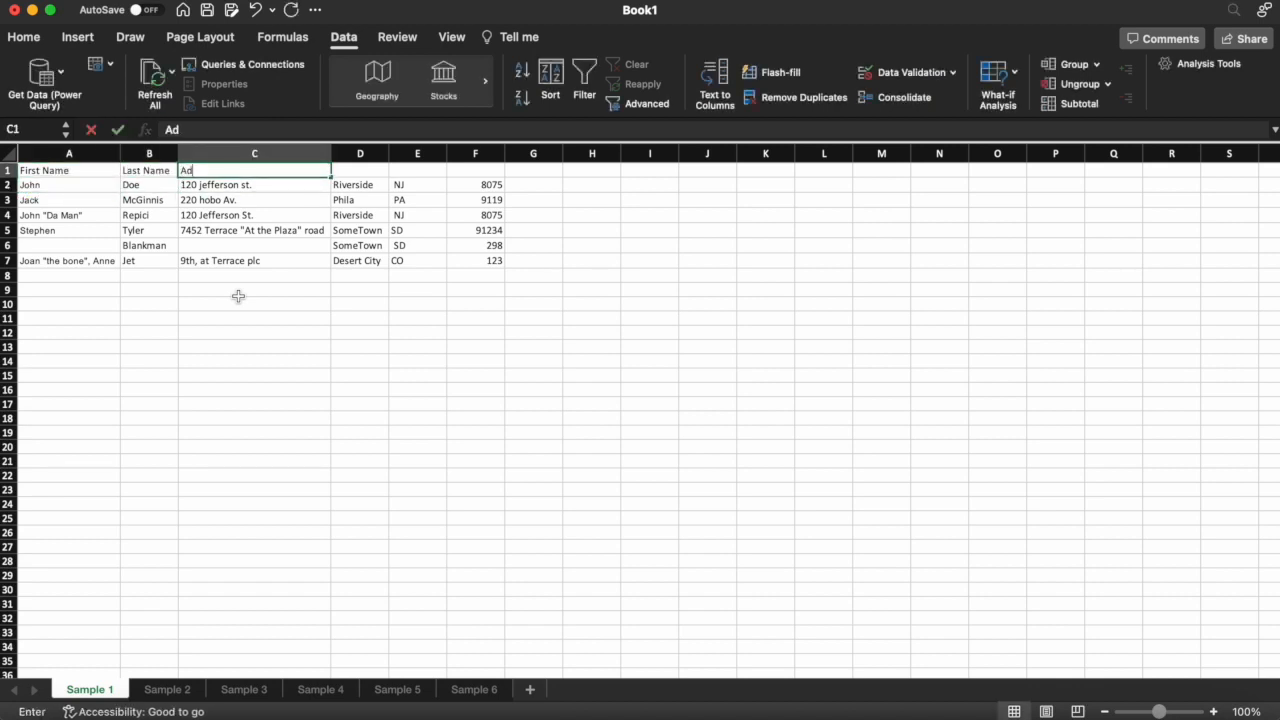
key(Return)
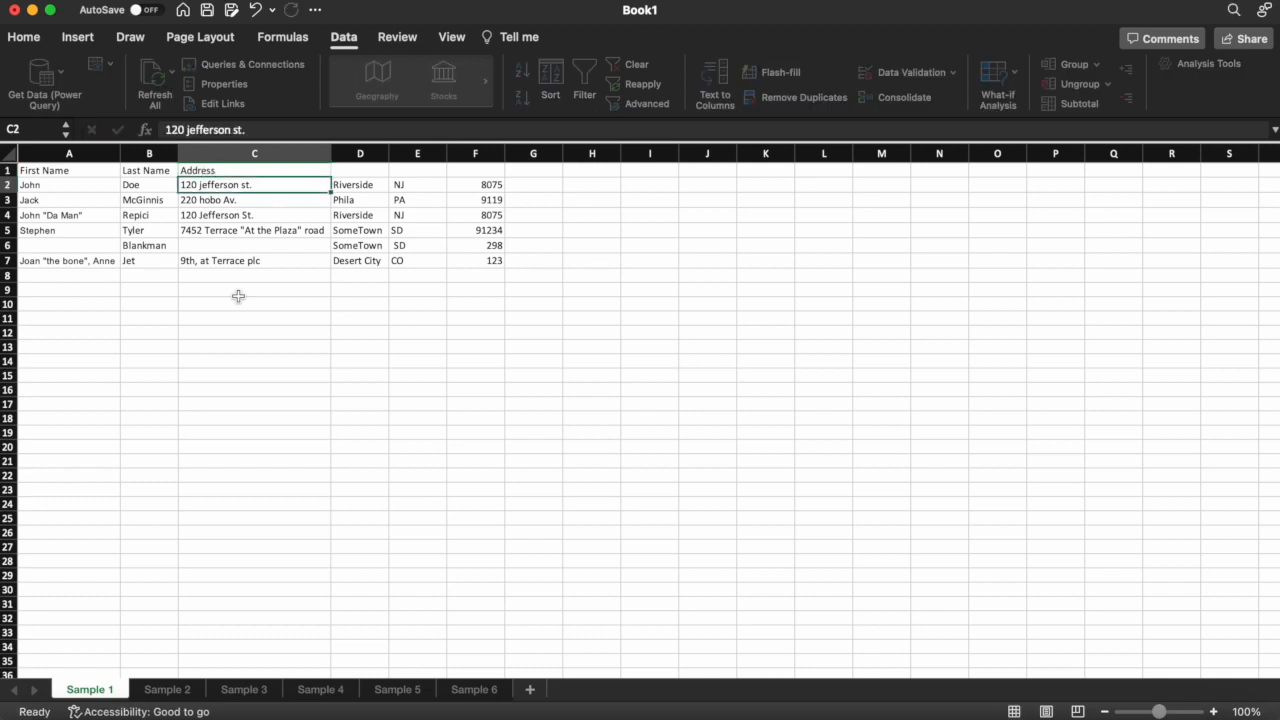
Enter the headings Area in D1 and Area Code in E1
key(Right)
key(Up)
text(Area)
key(Return)
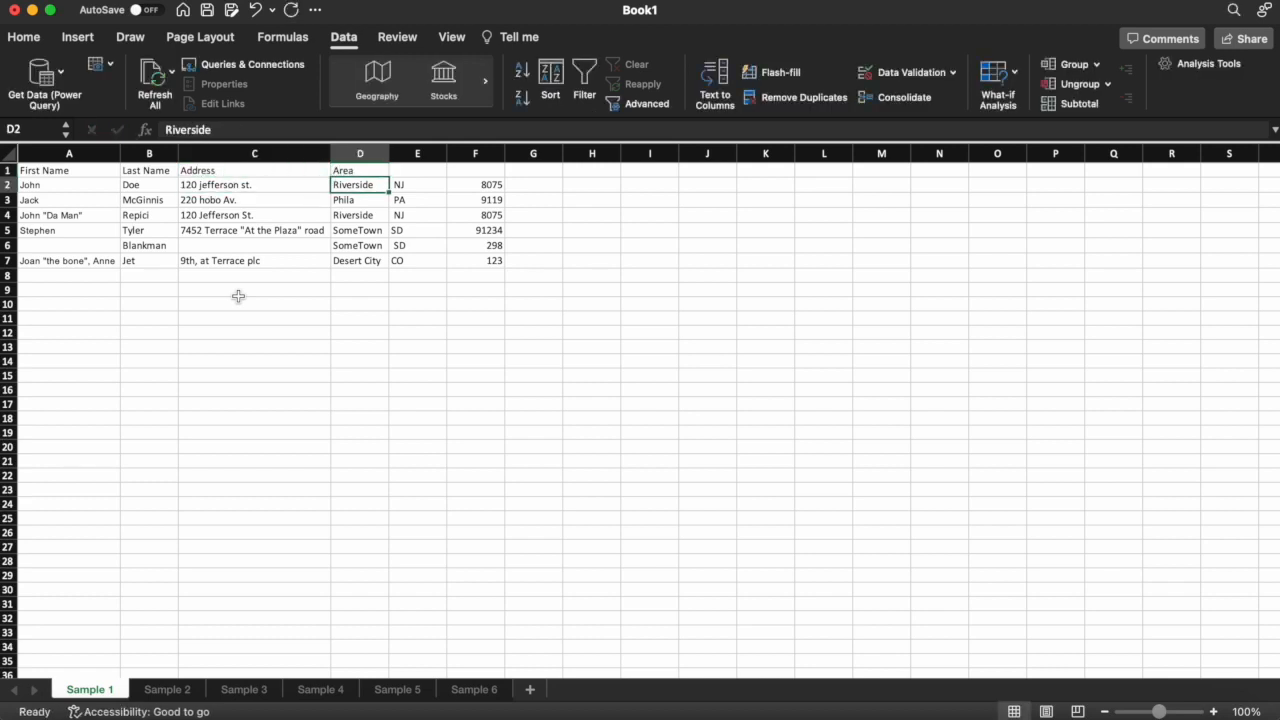
key(Right)
key(Right)
key(Up)
key(Left)
text(Area Code)
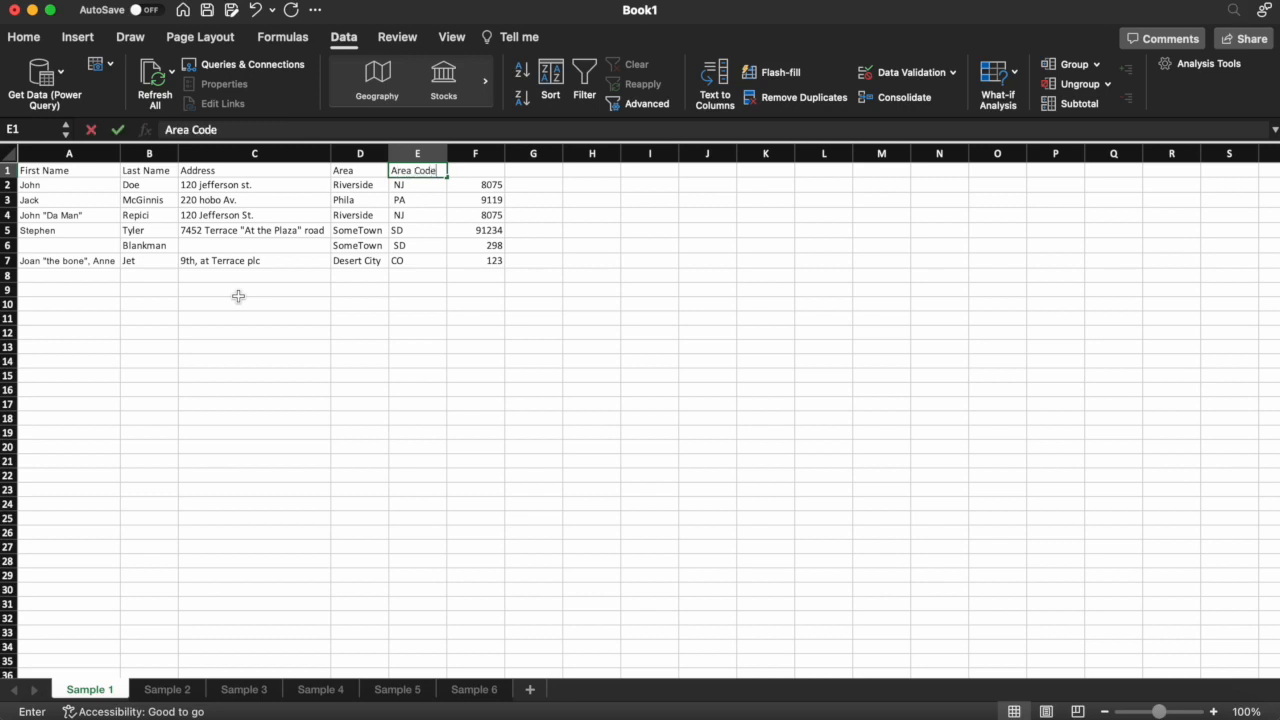
key(Return)
Enter the heading Zip Code in cell F1
key(Right)
key(Up)
text(Zi)
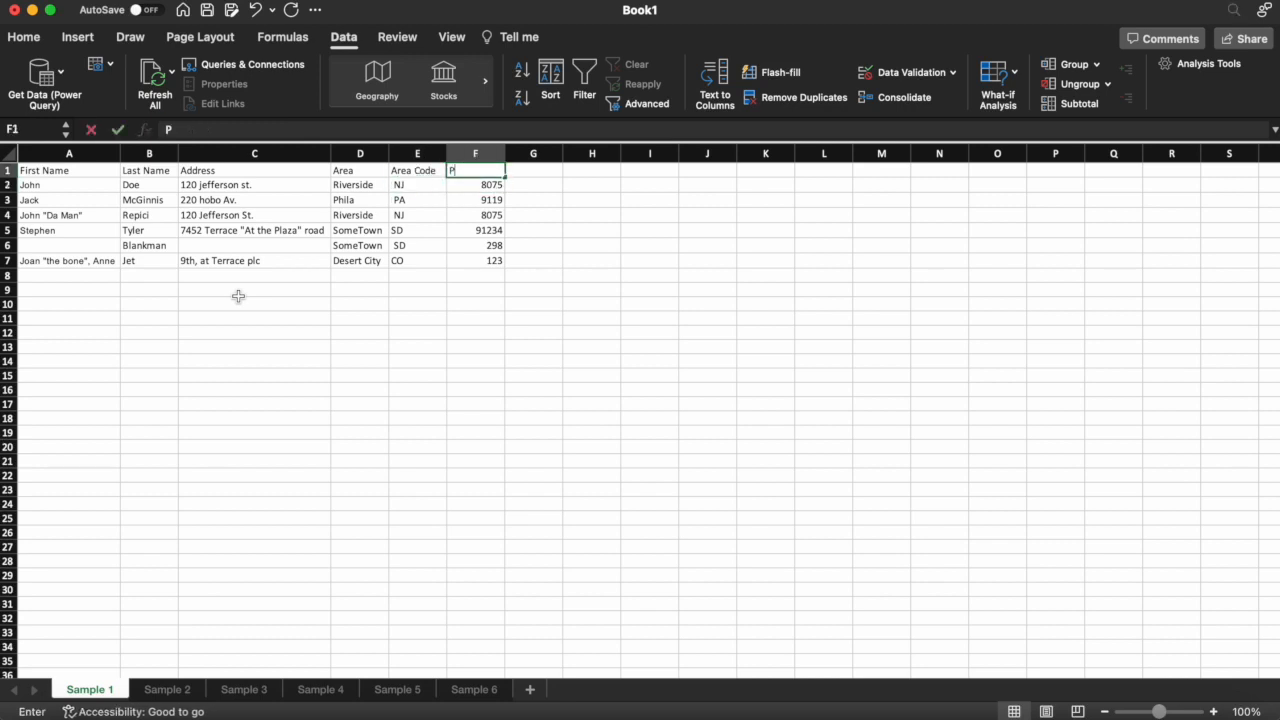
text(p Code)
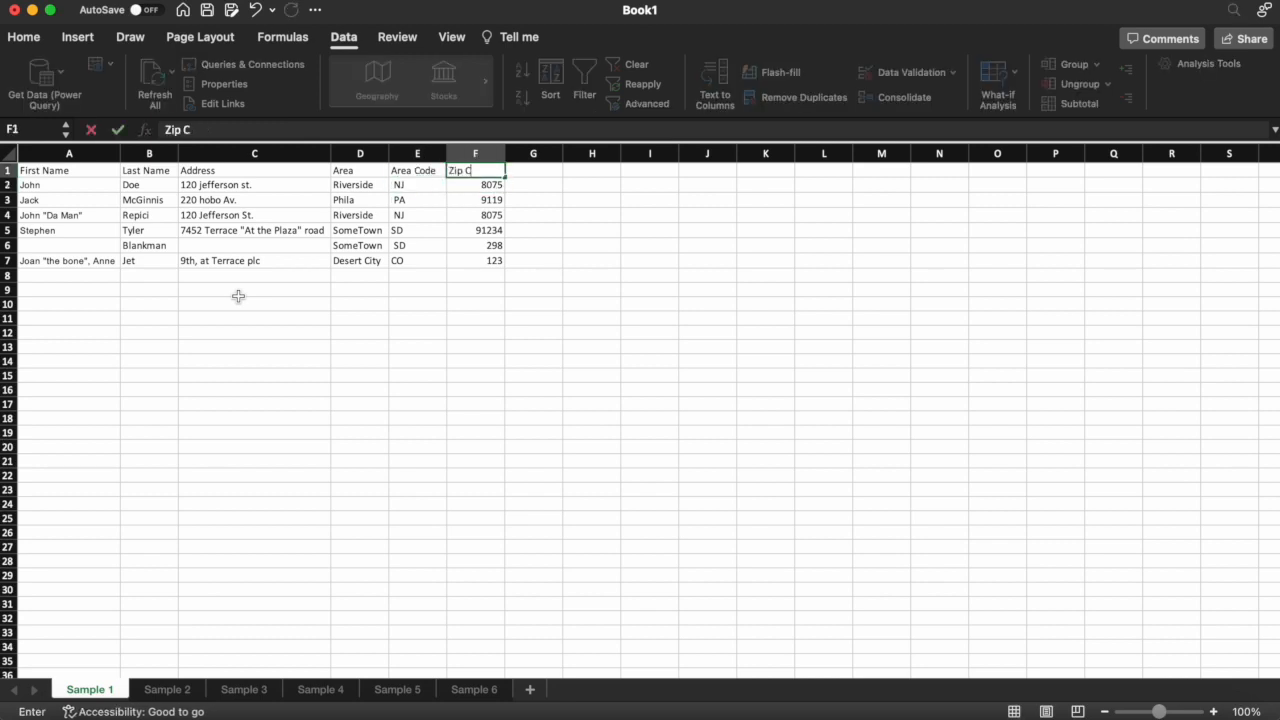
key(Return)
key(Right)
key(Right)
key(Down)
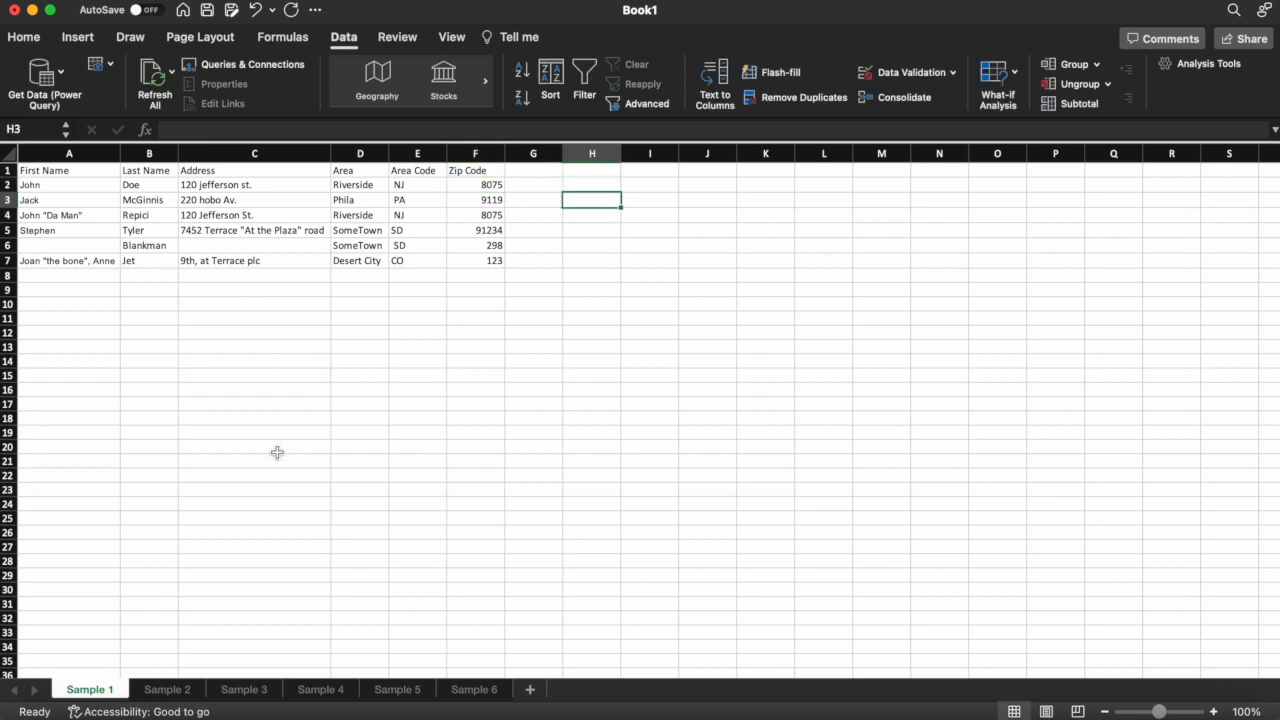
Split column A of the Sample 2 sheet with Text to Columns as delimited data, using the Tab and Comma delimiters and General format
click(167, 690)
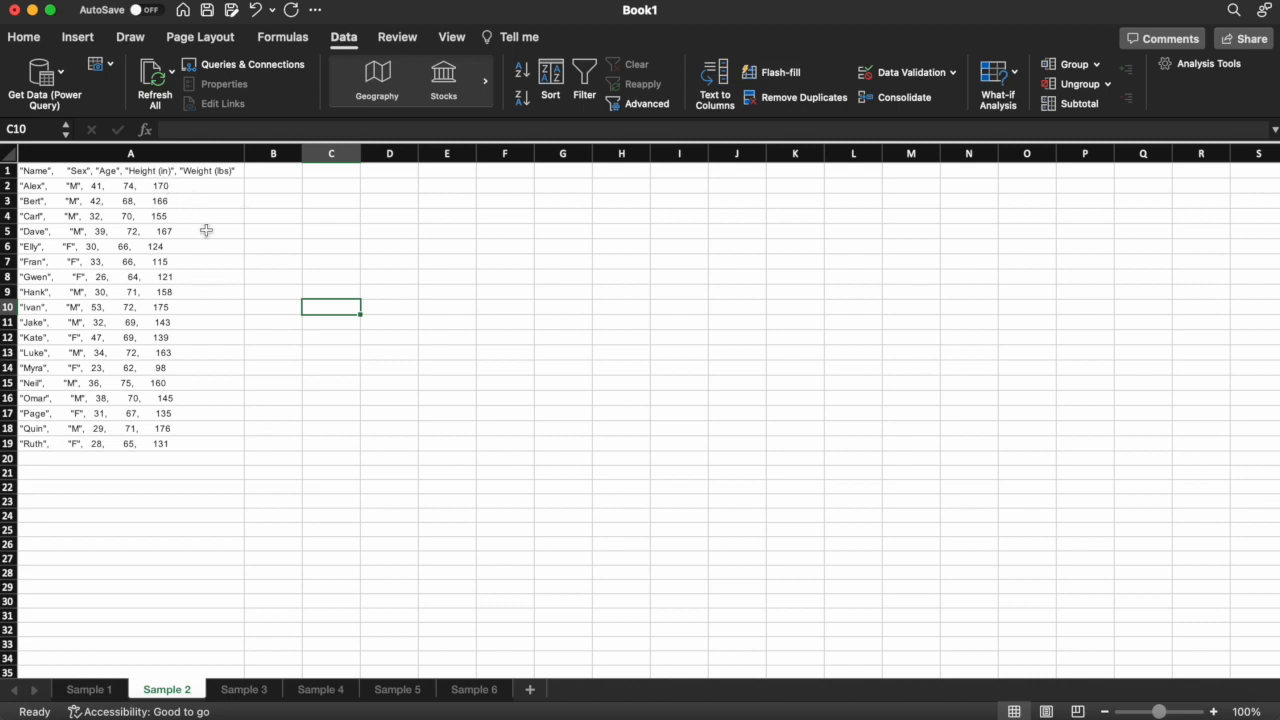
click(166, 158)
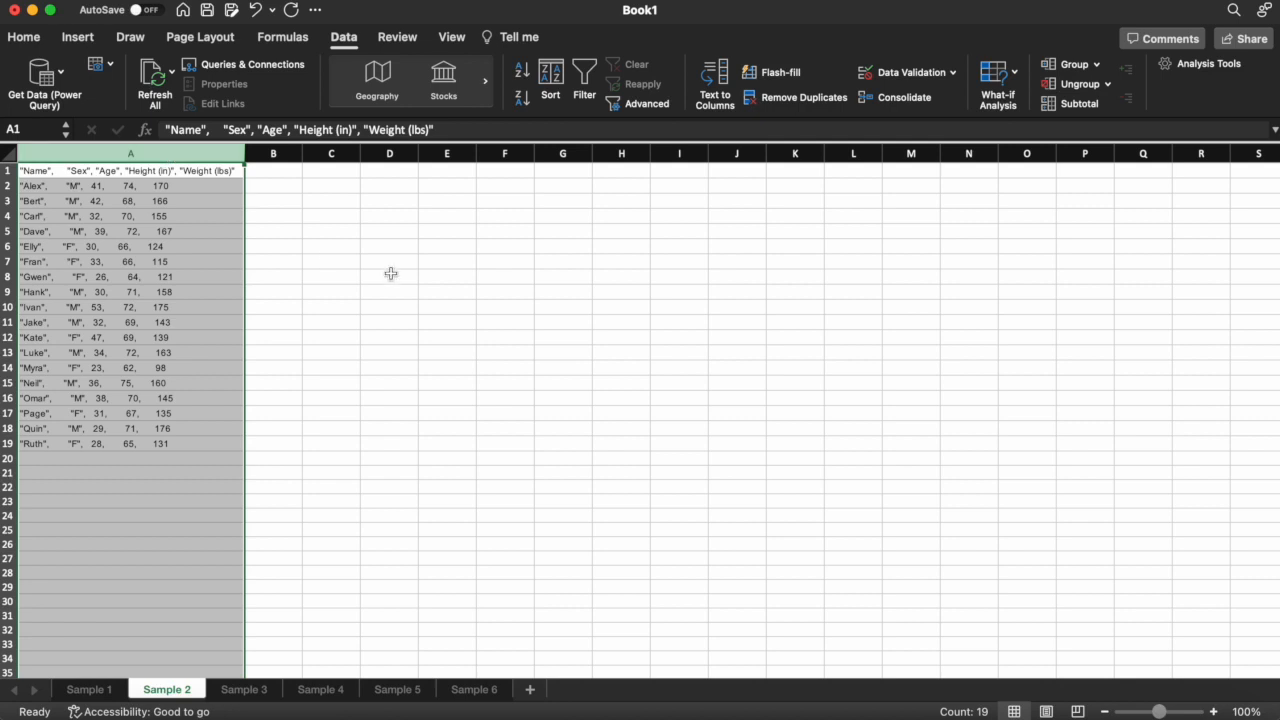
click(716, 78)
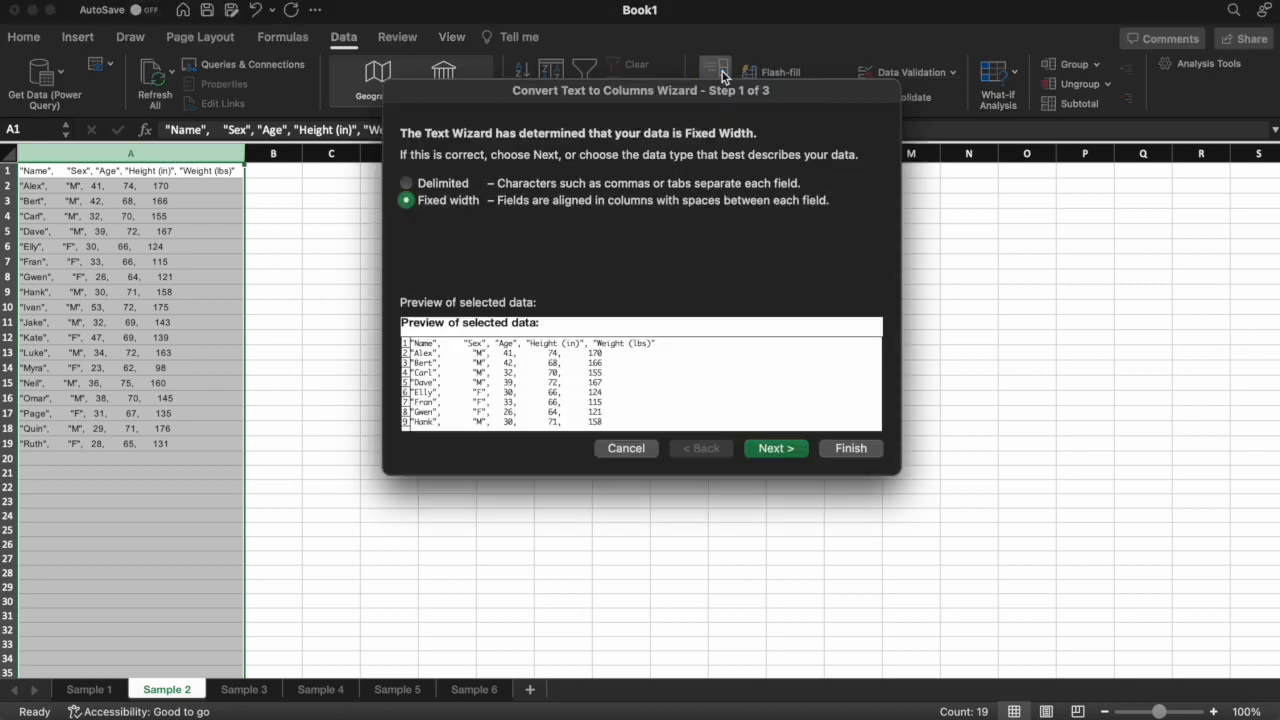
click(455, 187)
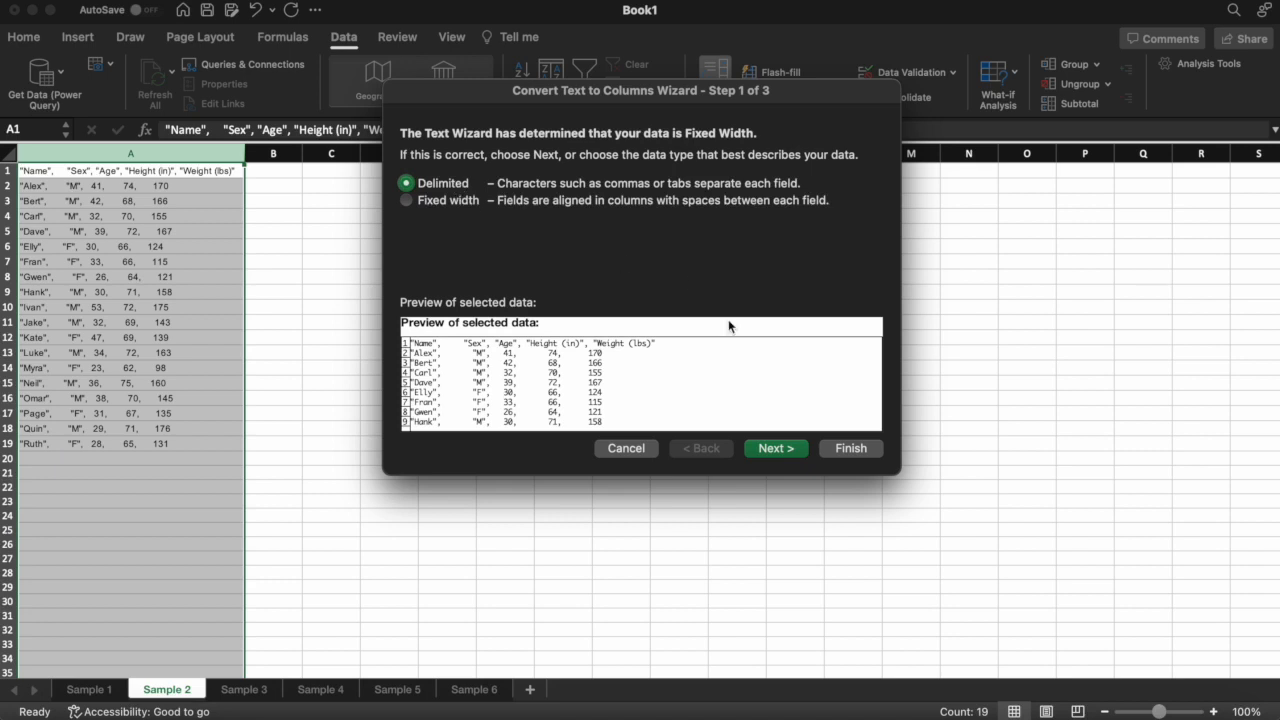
click(773, 452)
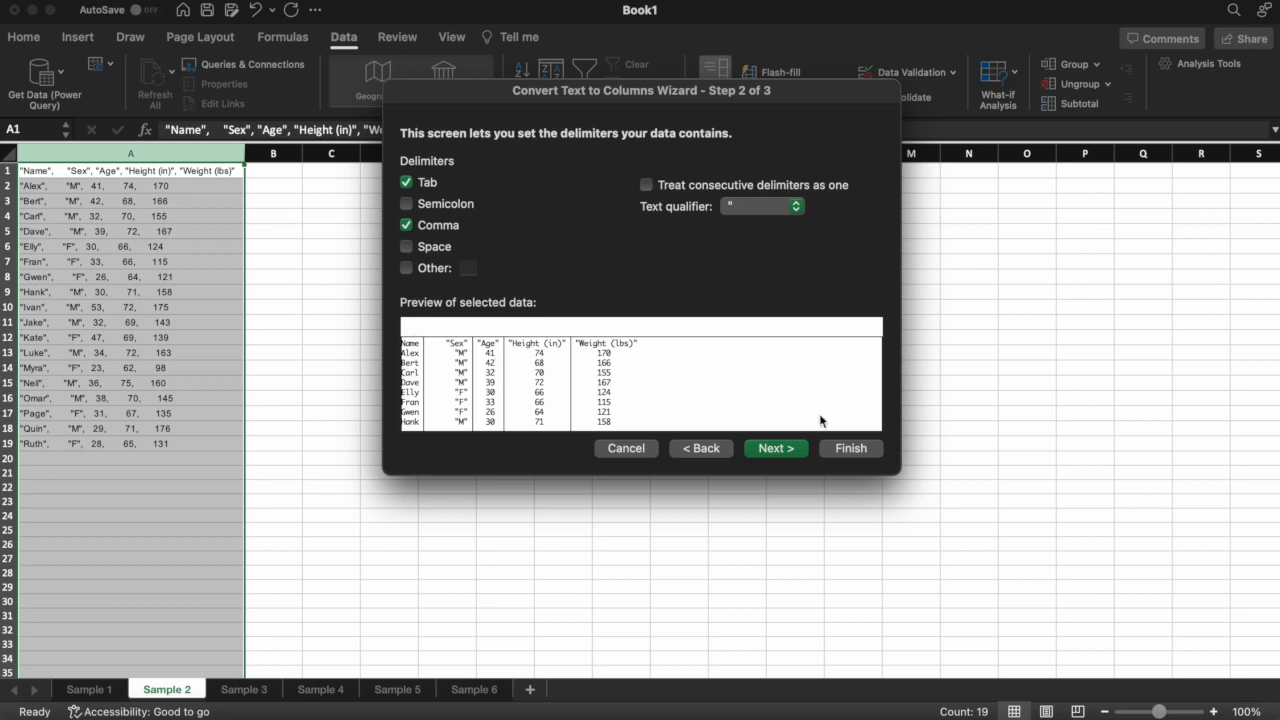
click(776, 450)
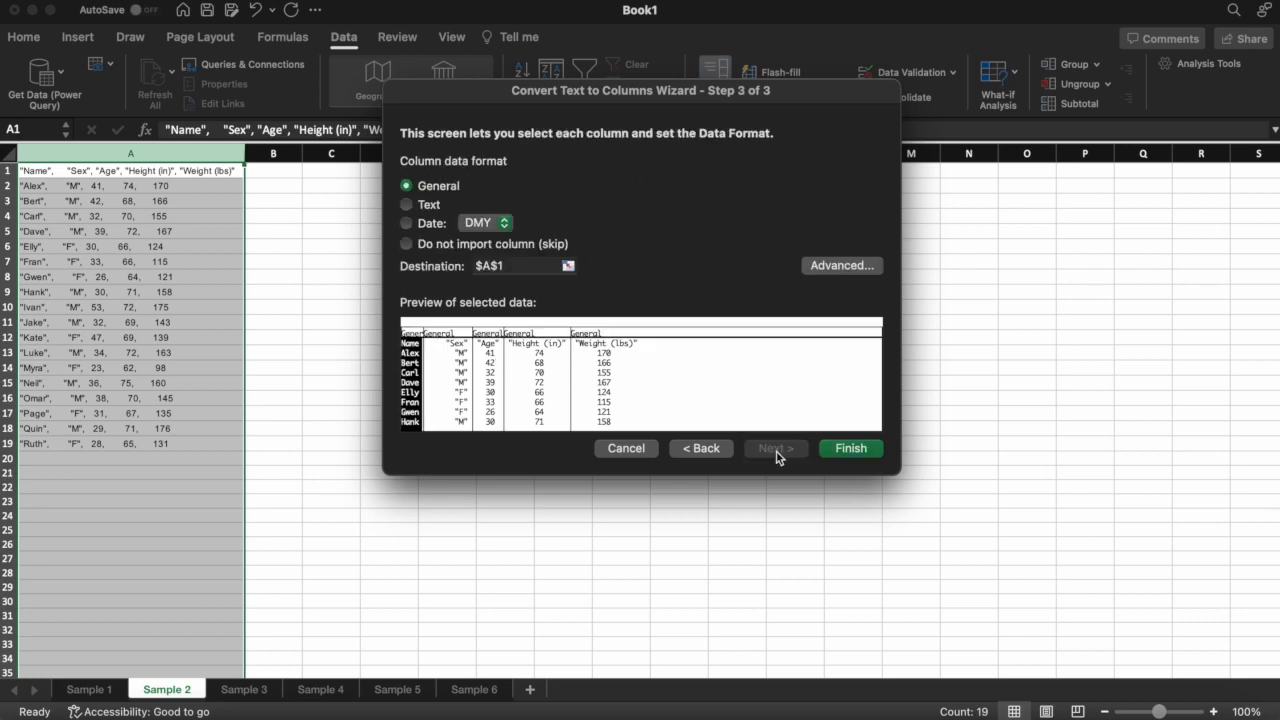
click(838, 449)
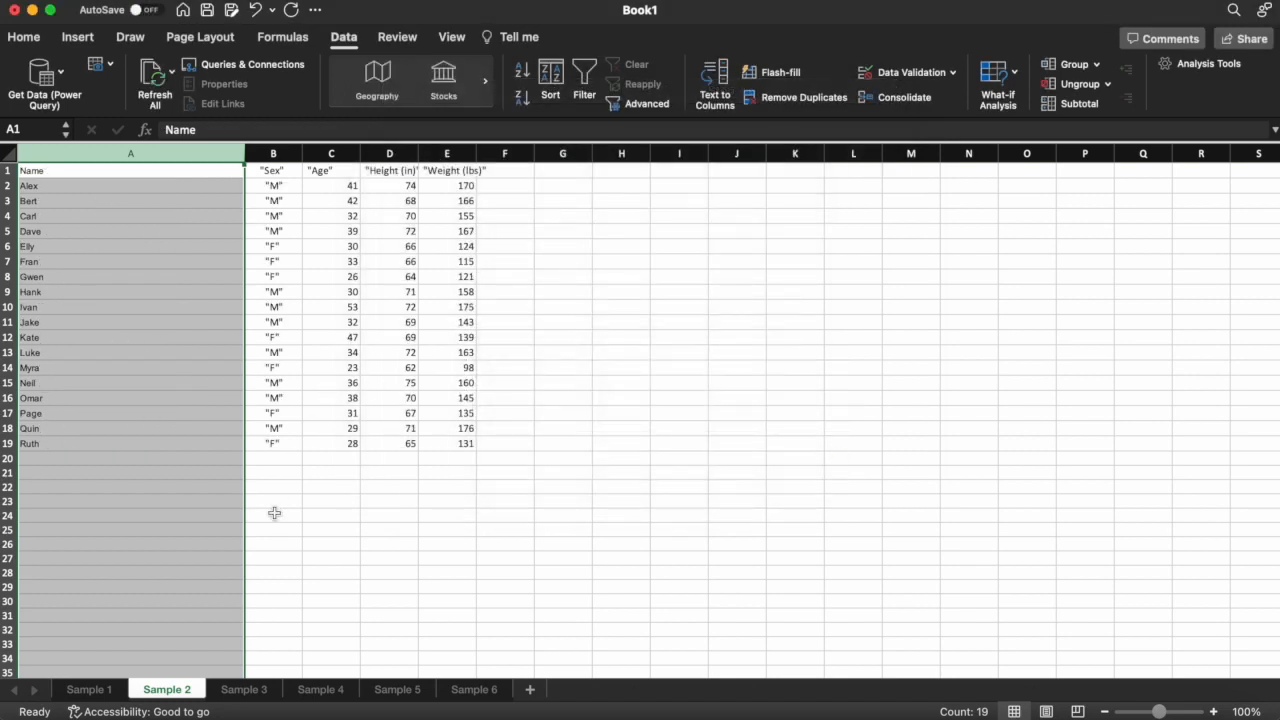
Autofit the Name, Height (in) and Weight (lbs) columns to their contents
click(274, 514)
double_click(244, 153)
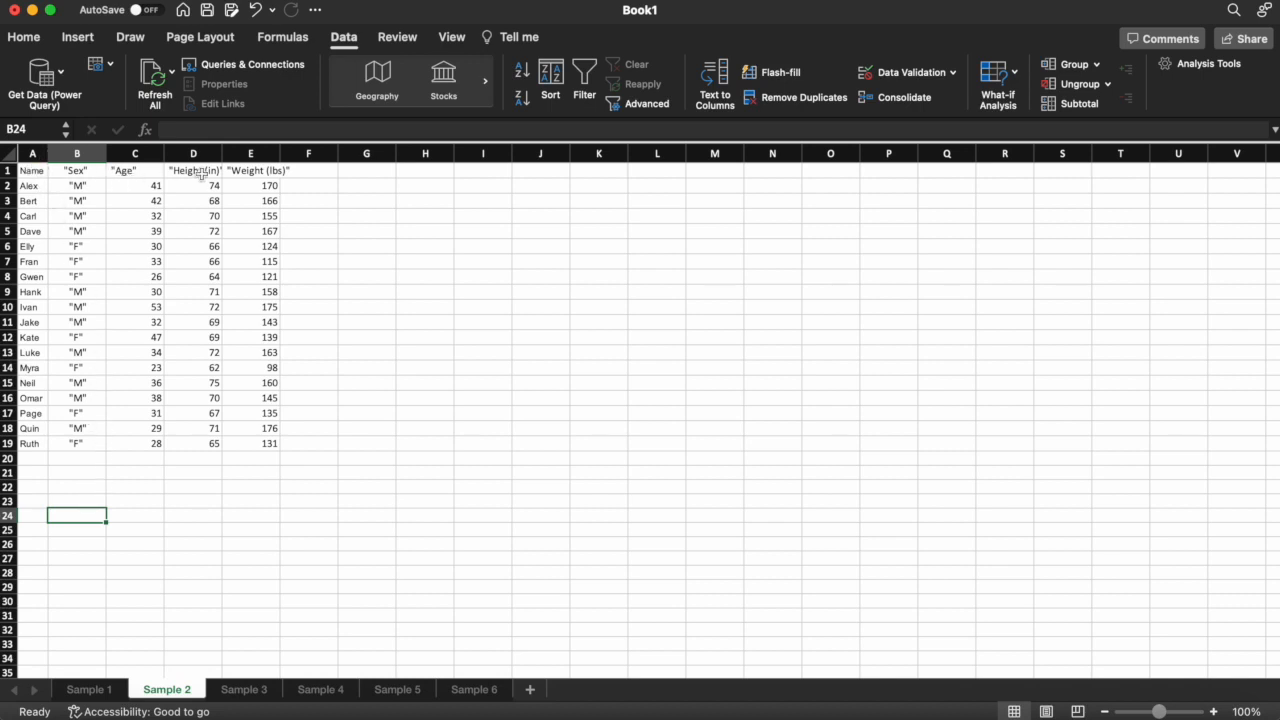
double_click(280, 153)
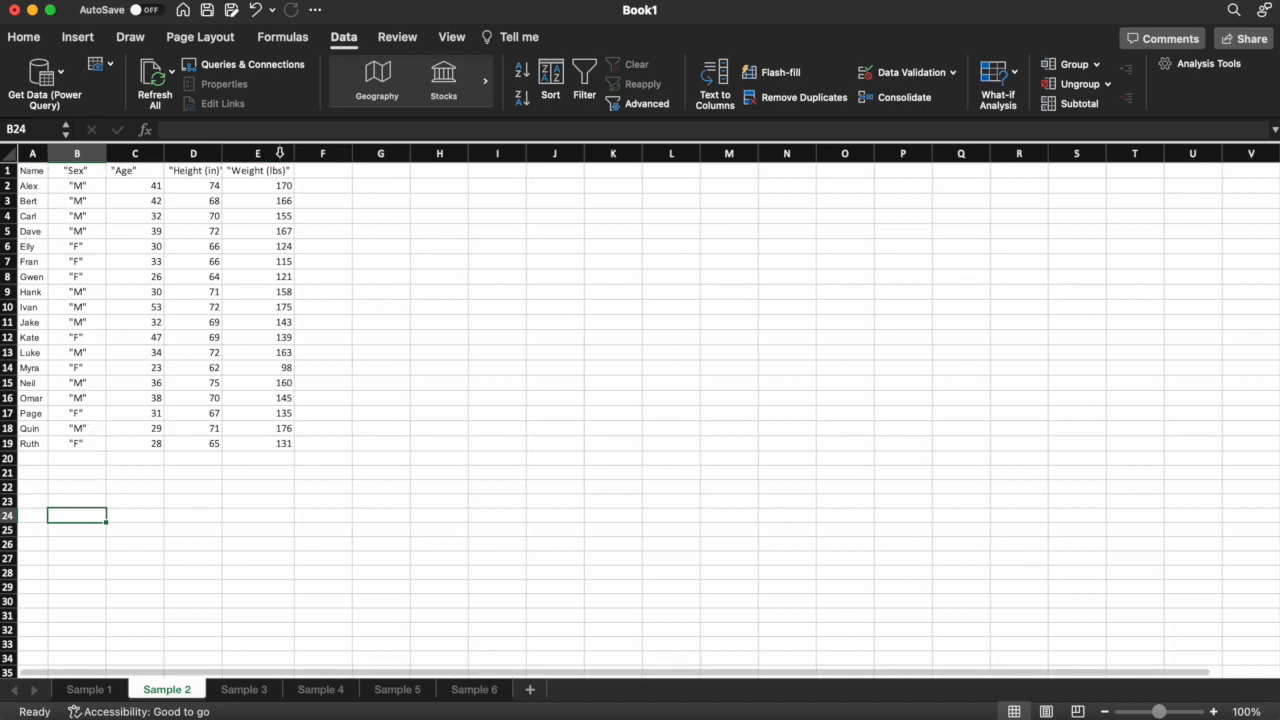
double_click(222, 153)
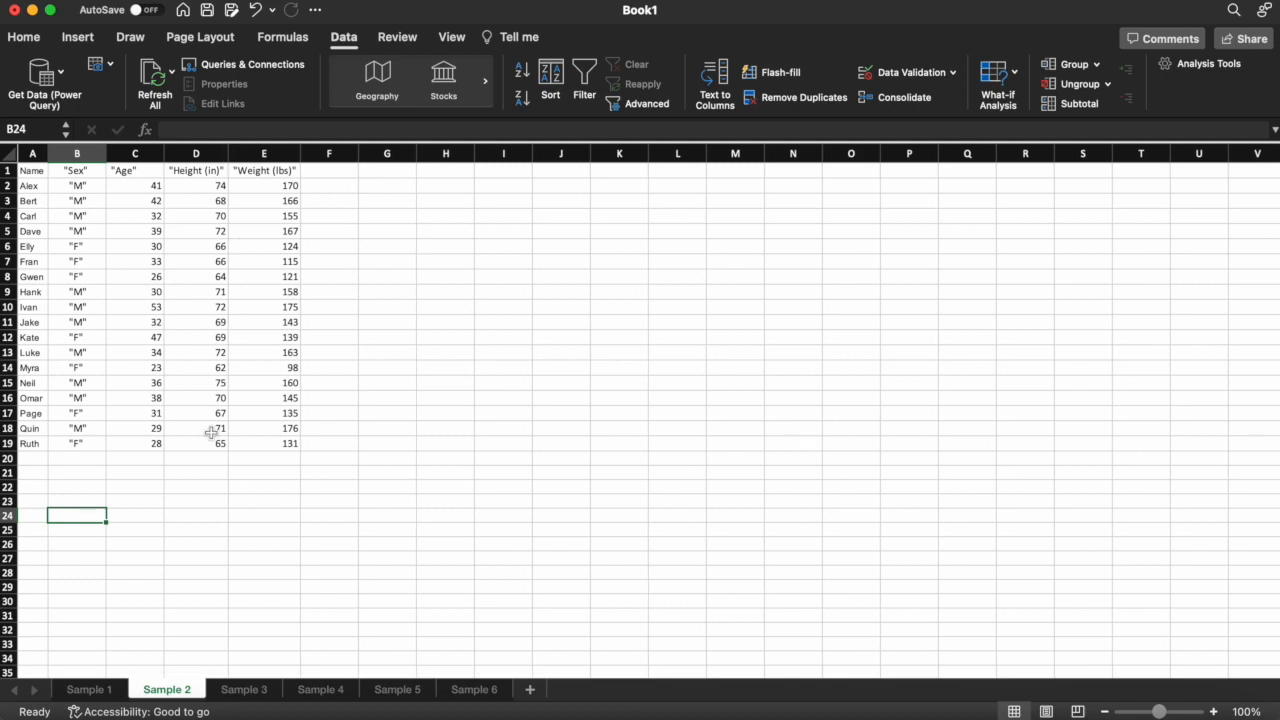
Split column A of the Sample 3 sheet with Text to Columns as delimited data, using Tab and the custom delimiter | with General format
click(244, 690)
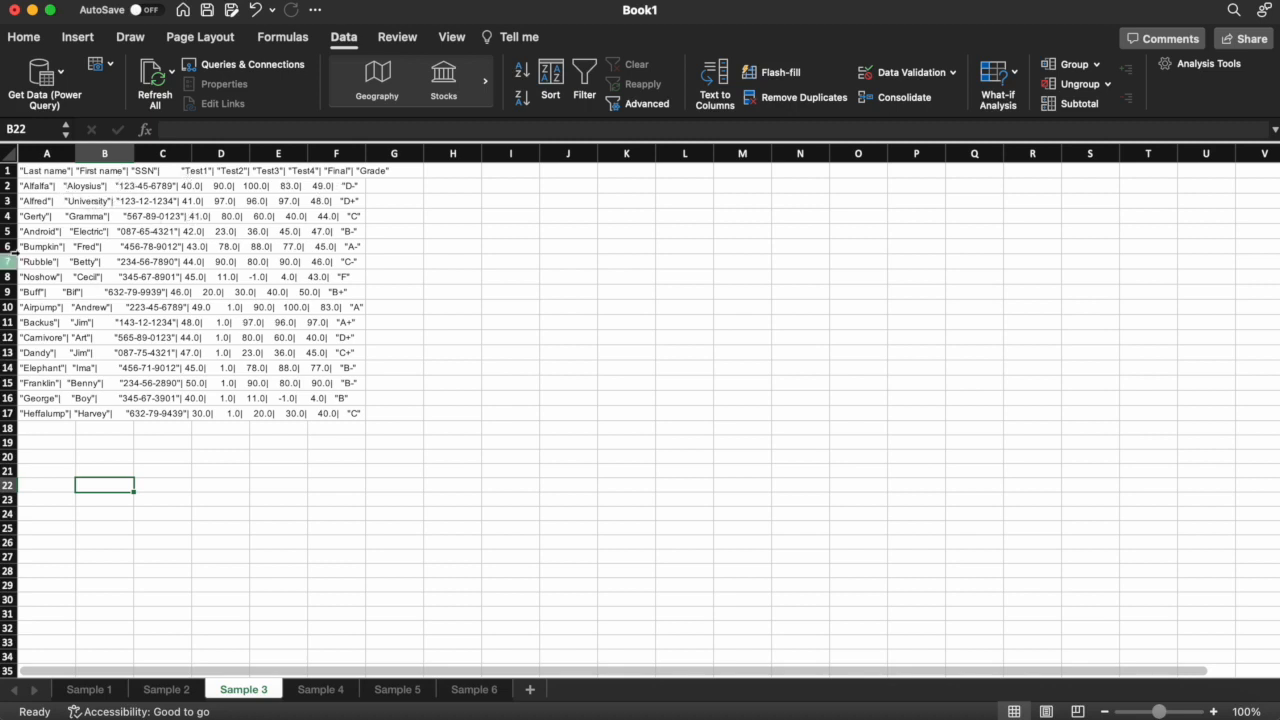
click(45, 153)
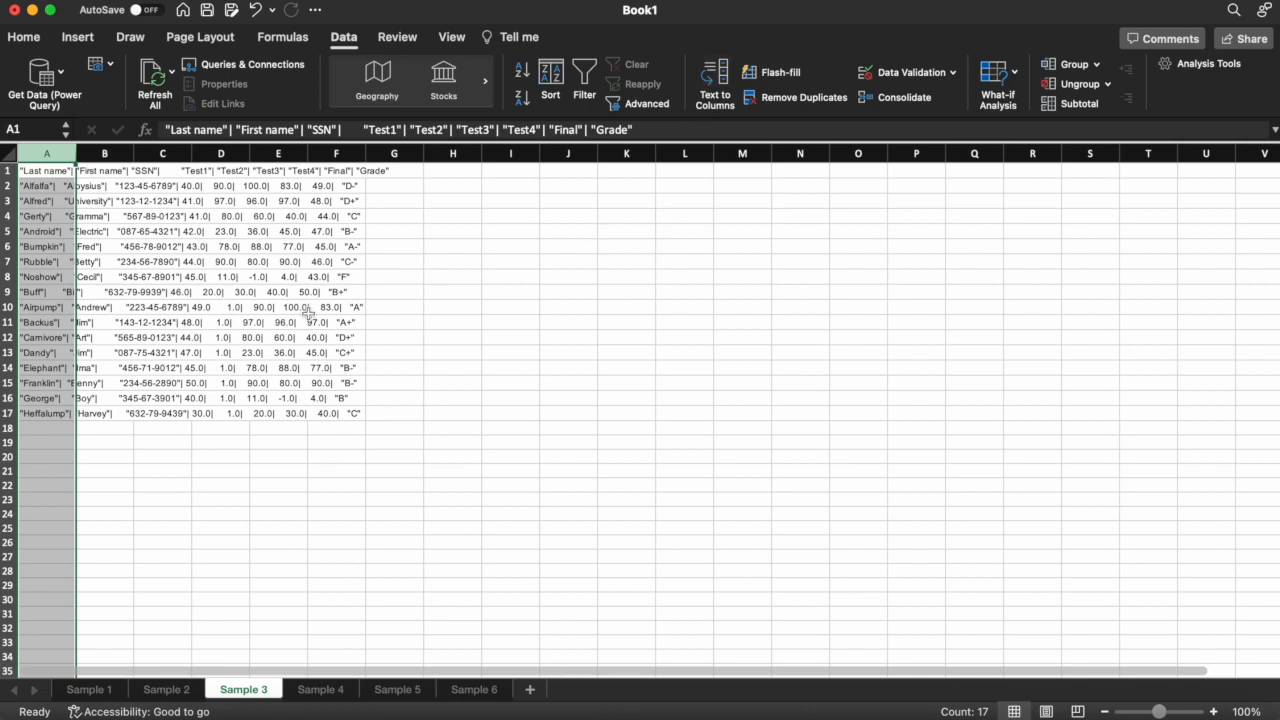
click(716, 76)
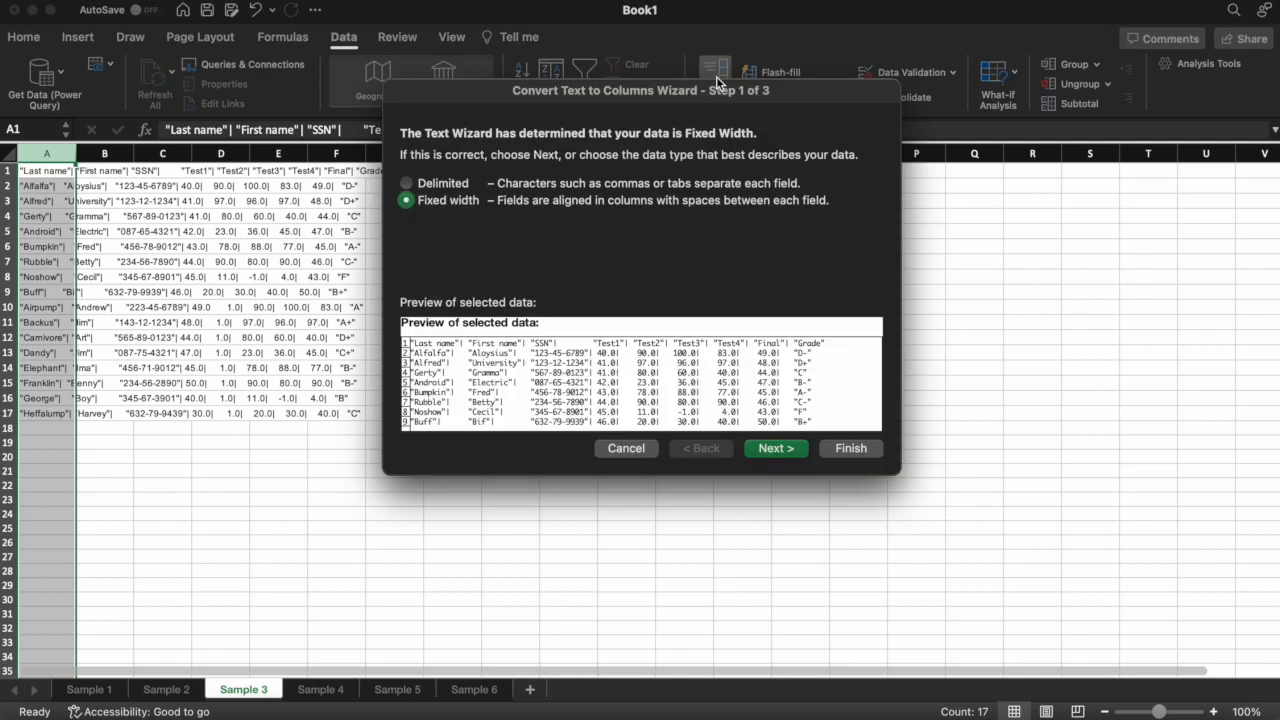
click(460, 186)
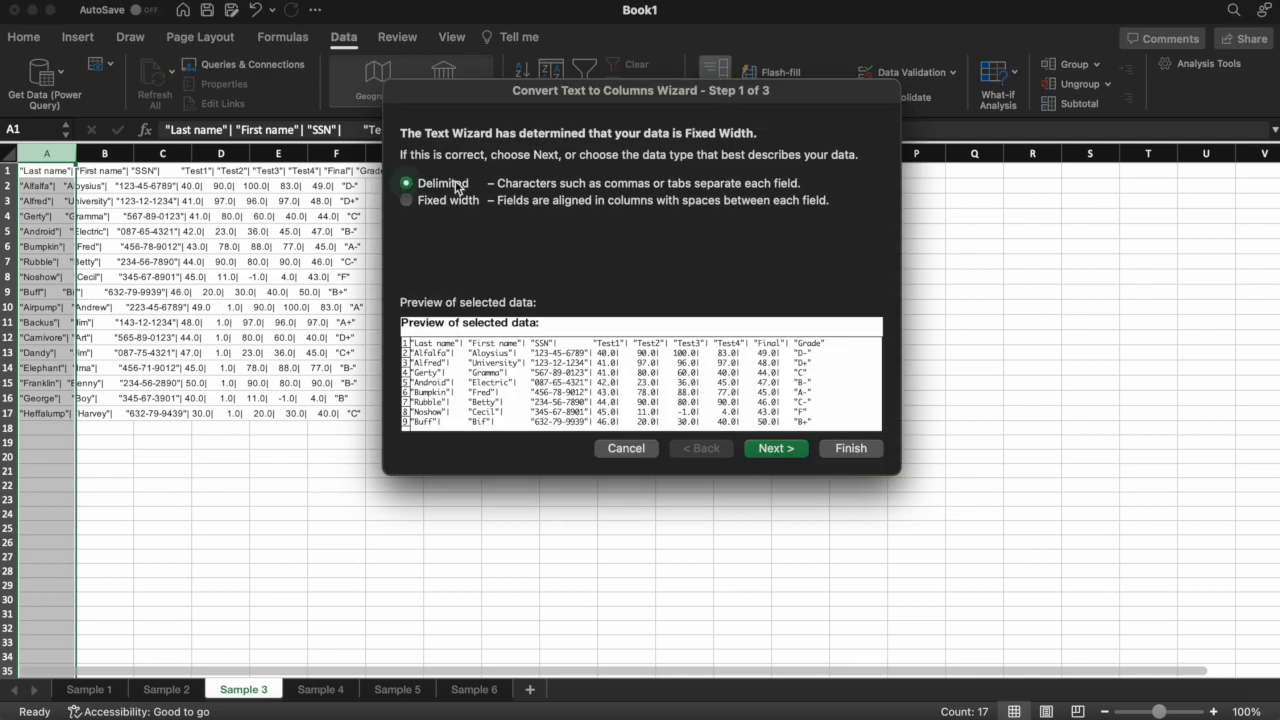
click(776, 448)
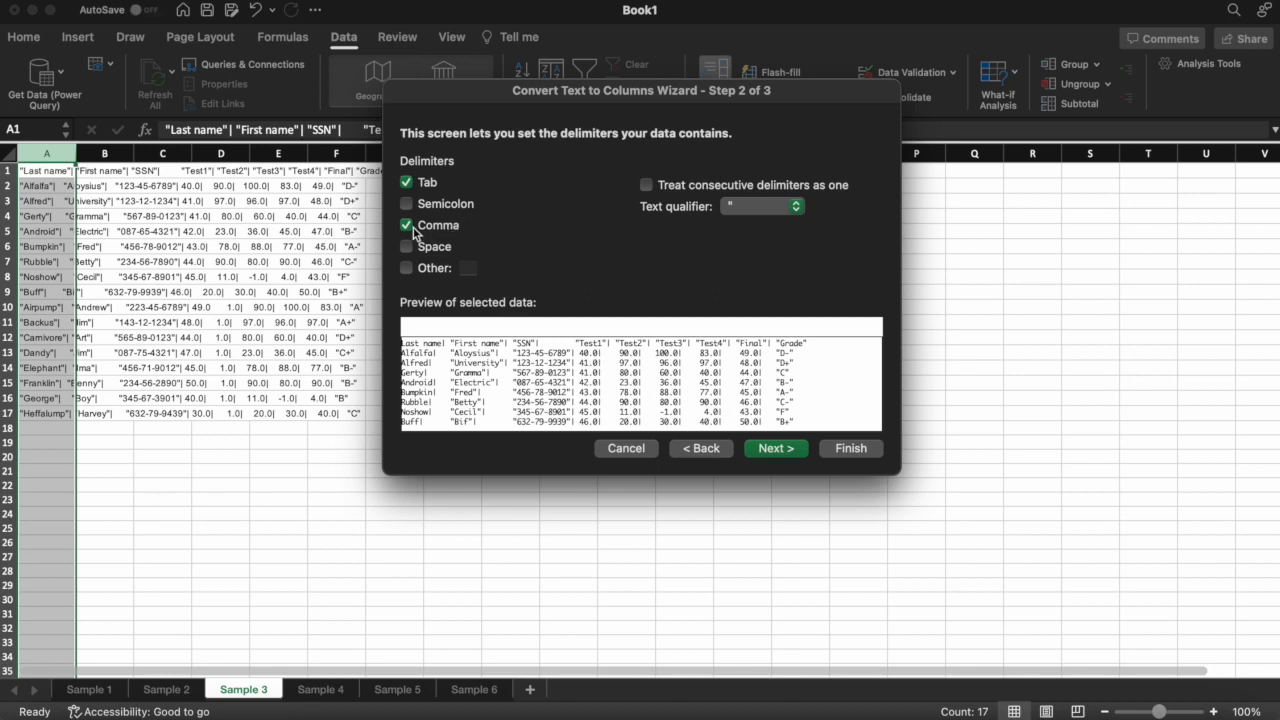
click(407, 226)
click(408, 269)
text(|)
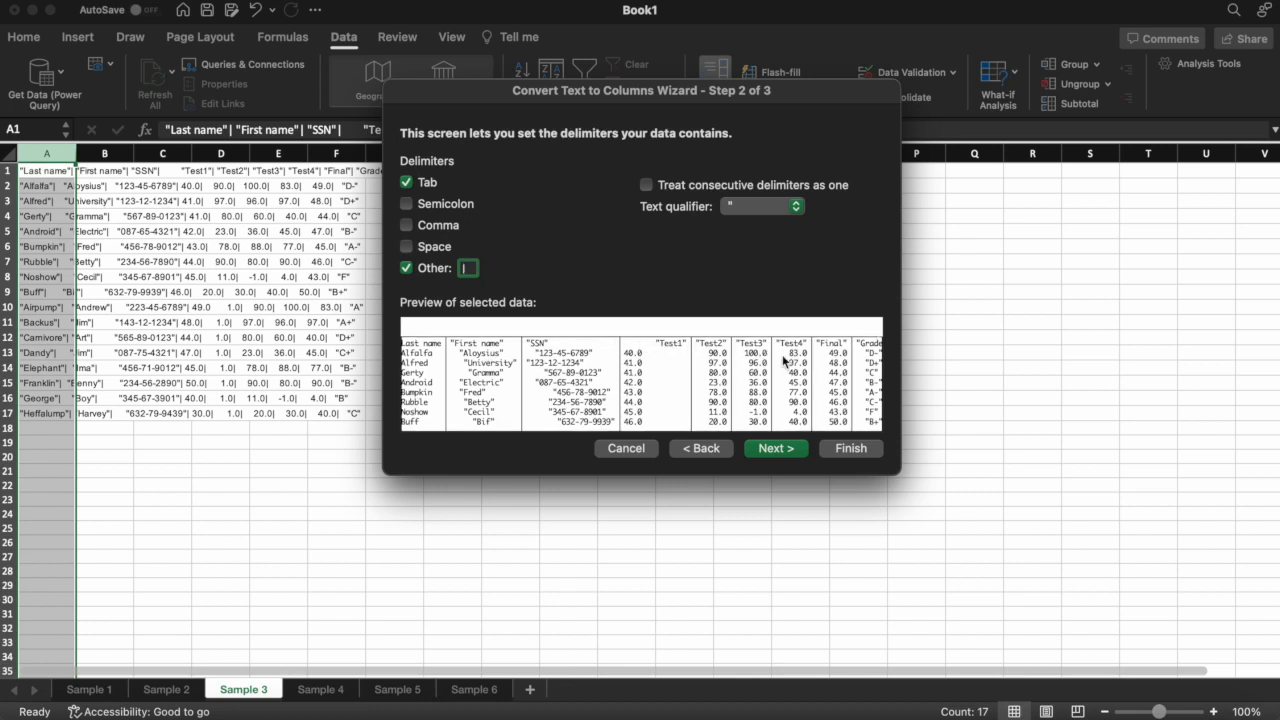
click(777, 449)
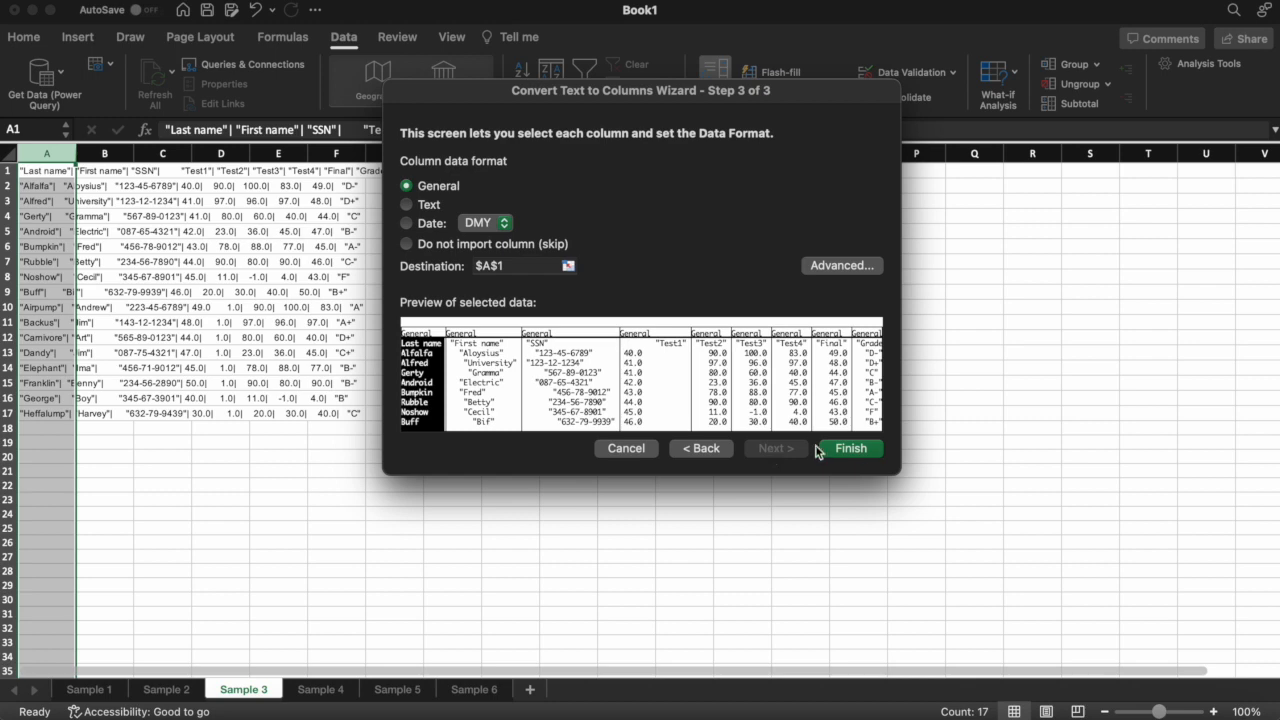
click(851, 448)
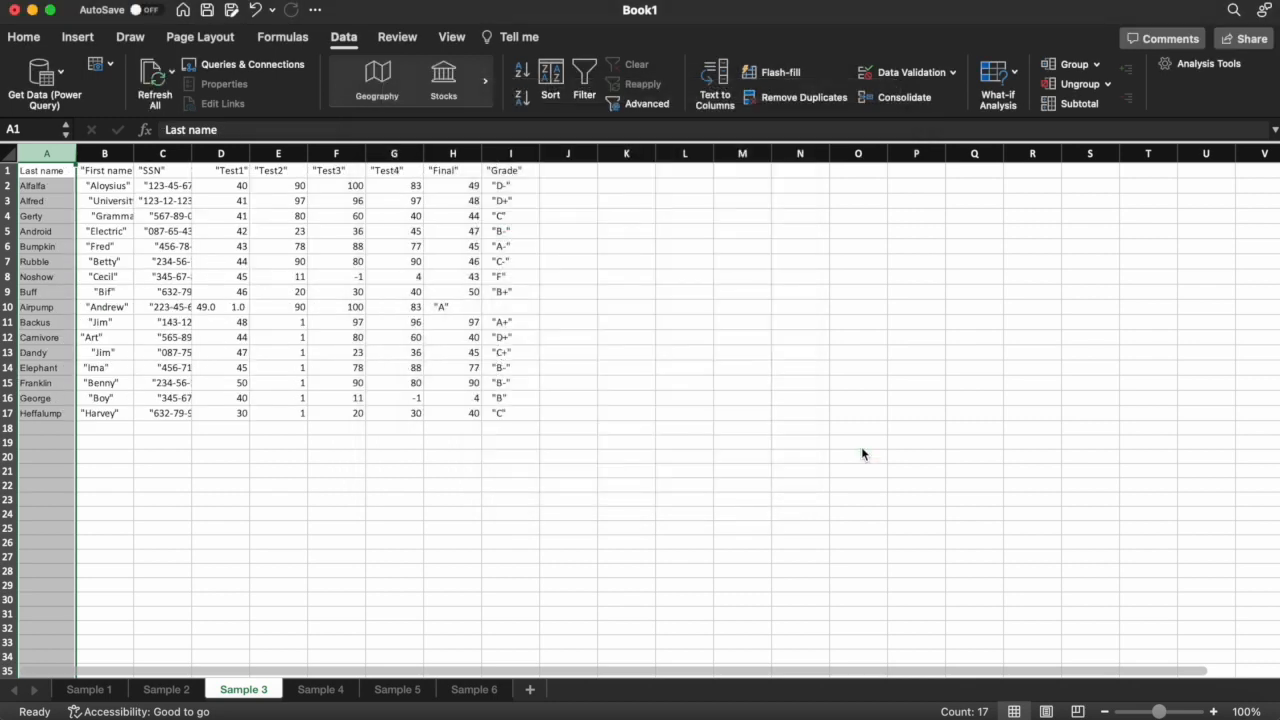
Autofit the Last name, First name, SSN, Test1 and Grade columns on the Sample 3 sheet to their contents
double_click(76, 153)
double_click(126, 153)
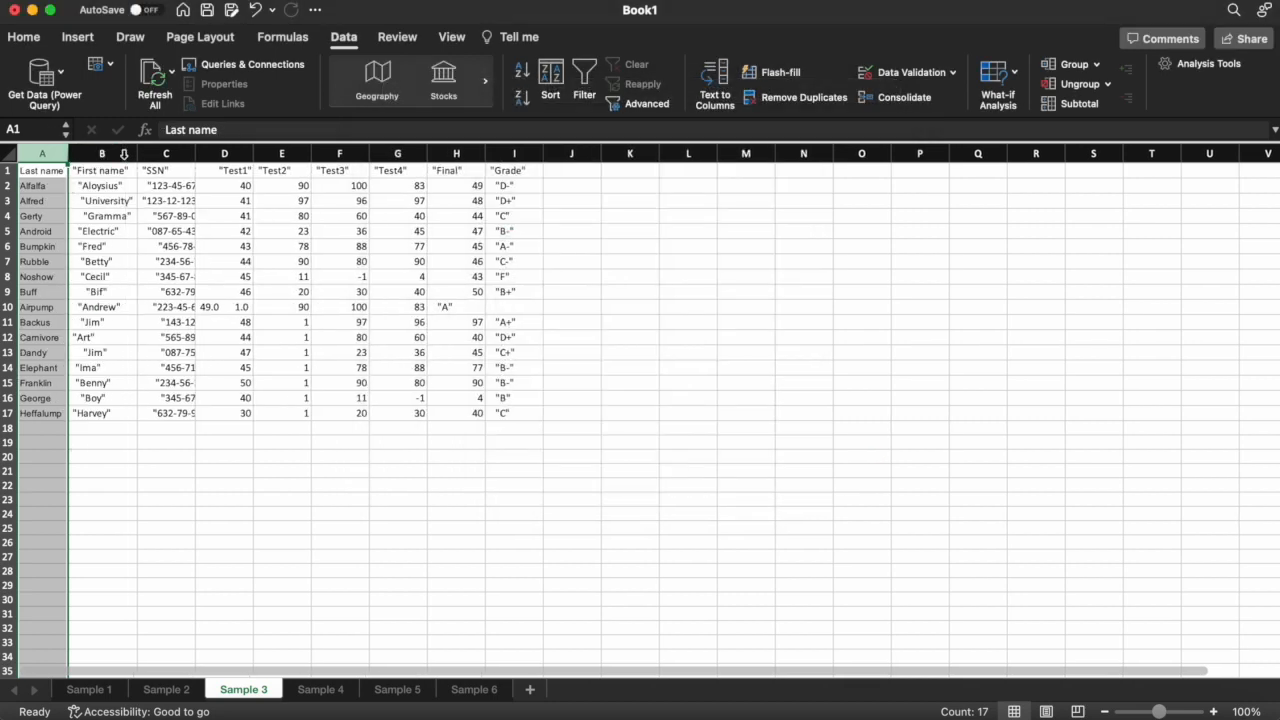
double_click(195, 153)
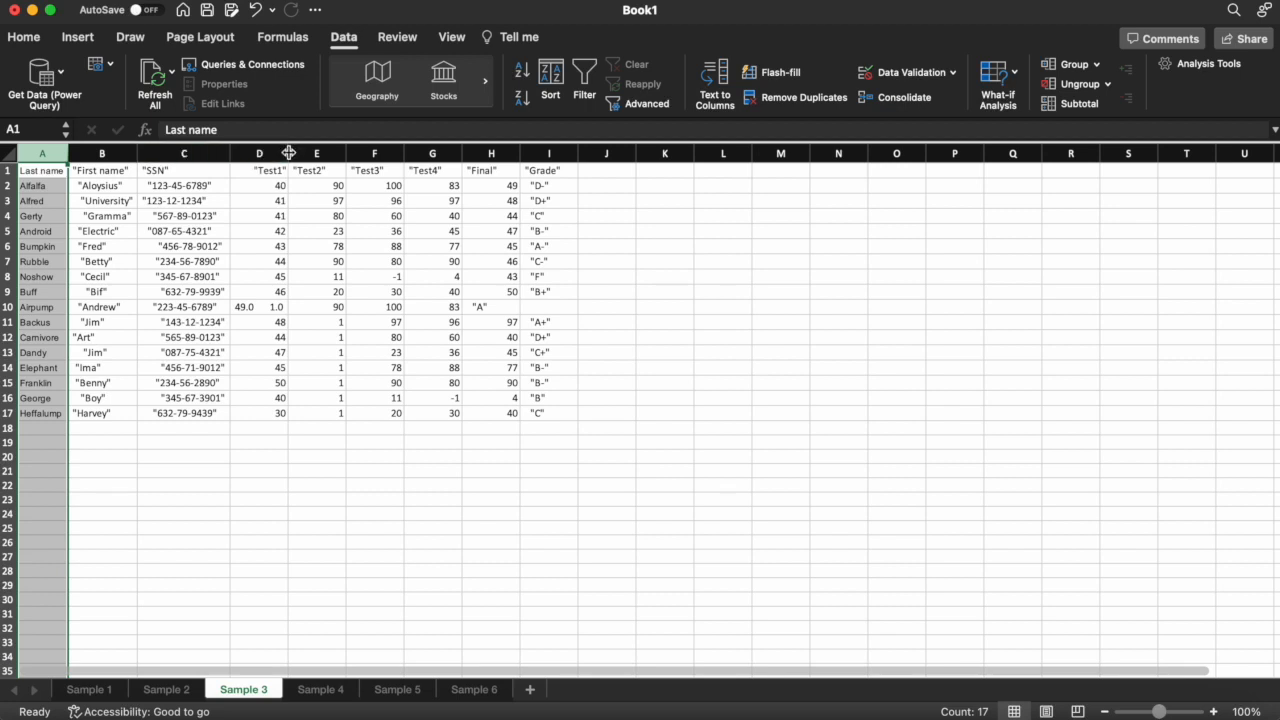
double_click(288, 153)
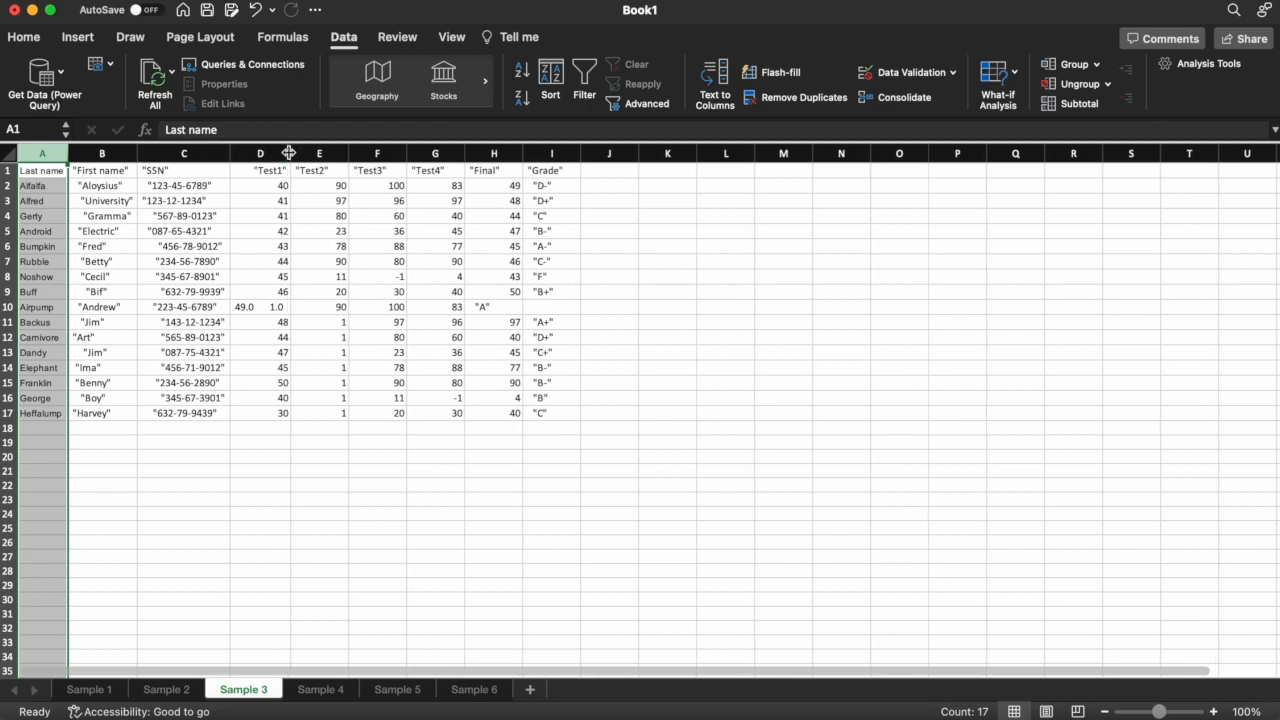
double_click(580, 153)
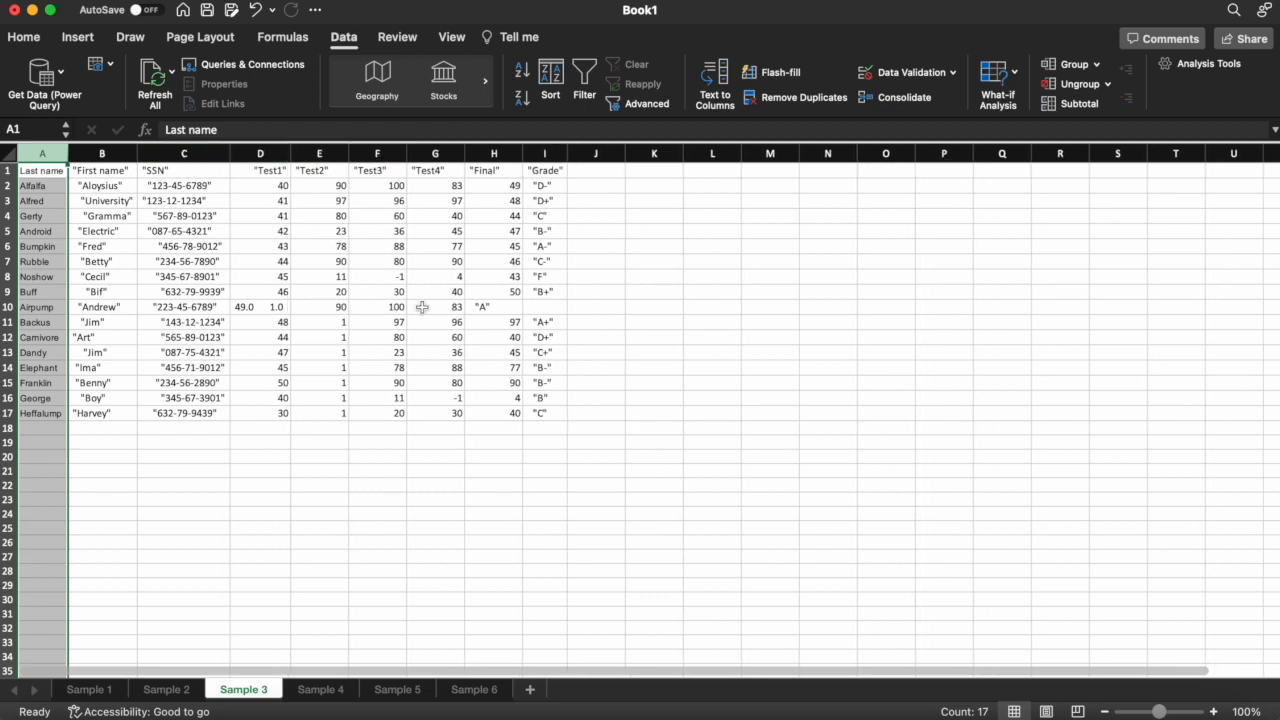
click(421, 459)
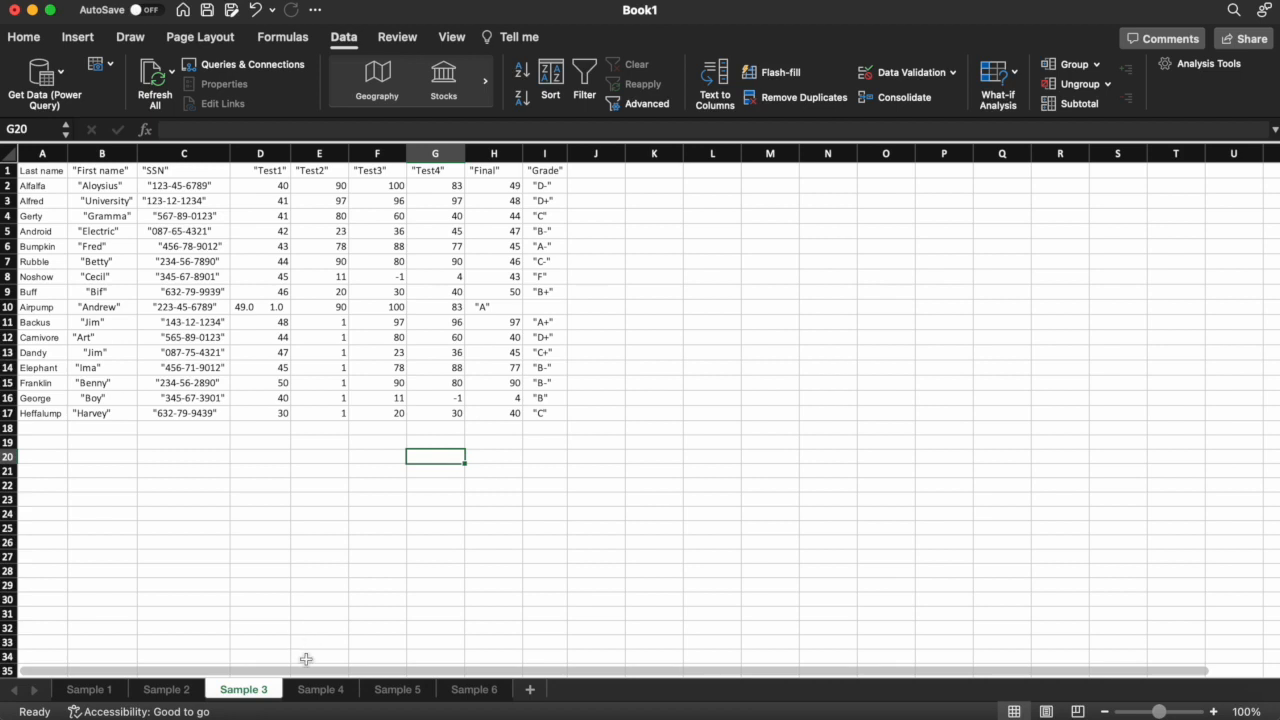
Split column A of the Sample 4 sheet with Text to Columns, delimited by Tab and Space, treating consecutive delimiters as one, in General format
click(318, 694)
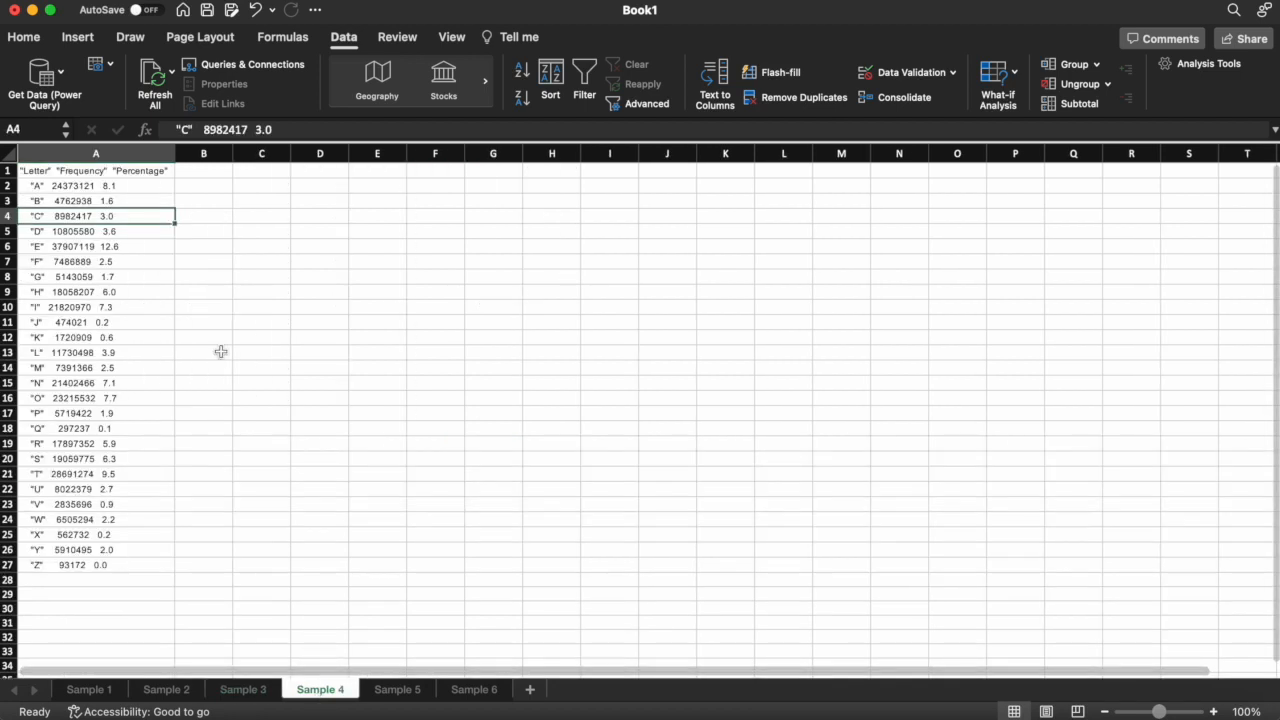
click(214, 262)
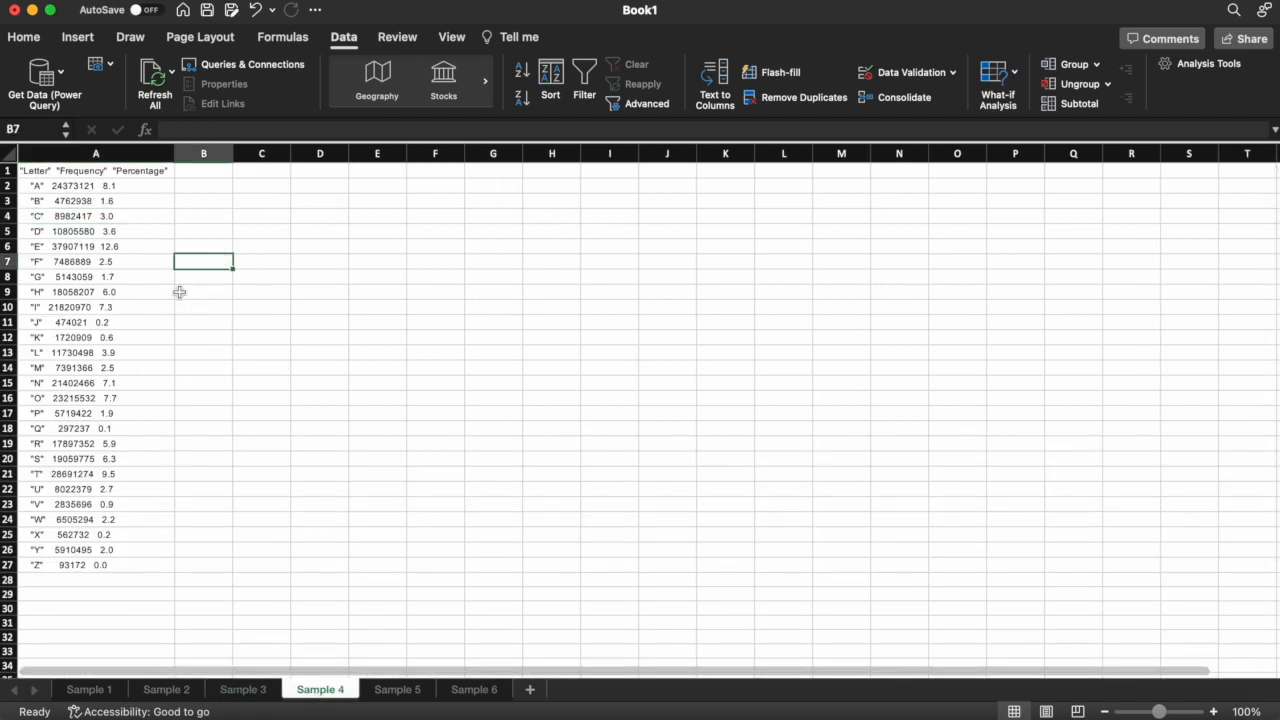
click(86, 155)
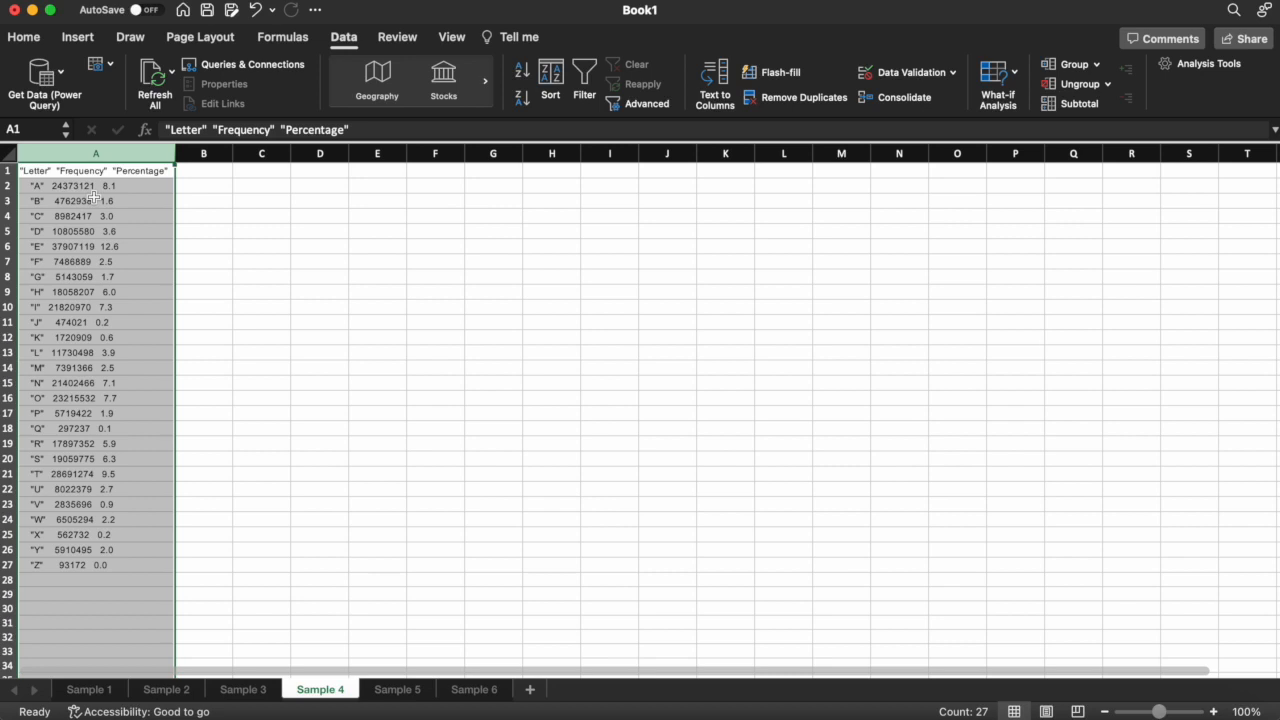
click(710, 77)
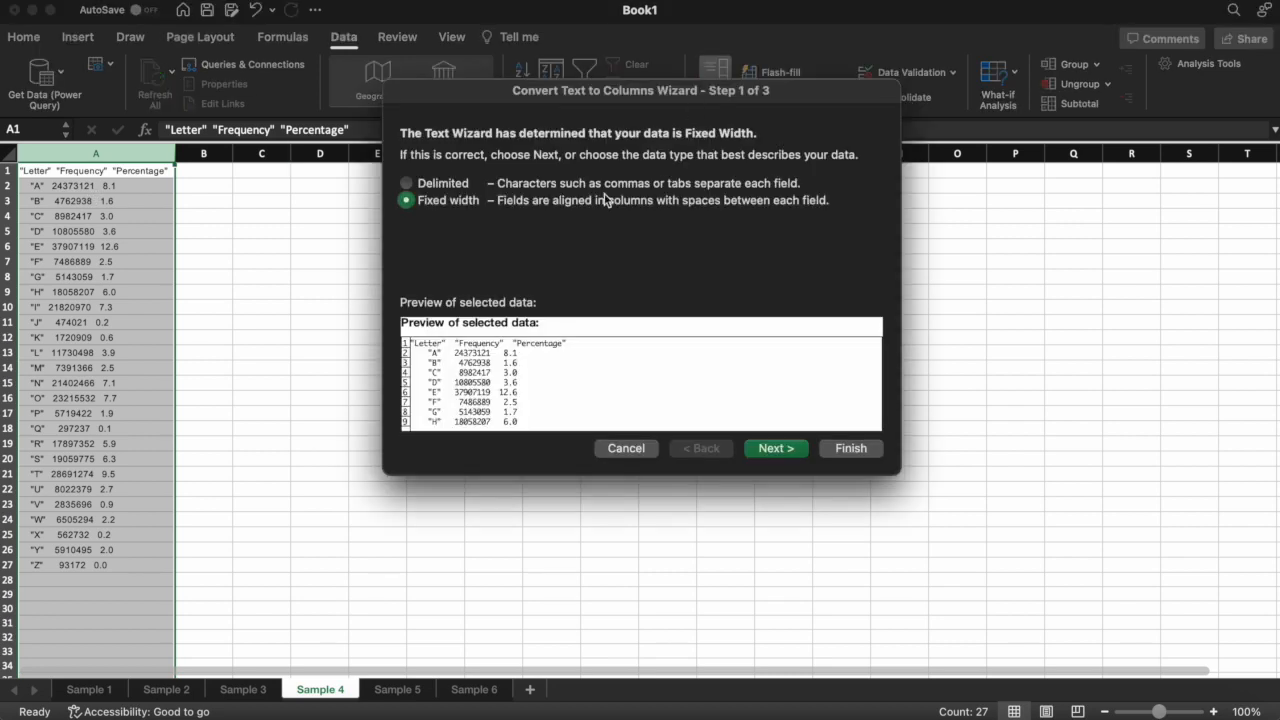
click(455, 187)
click(778, 449)
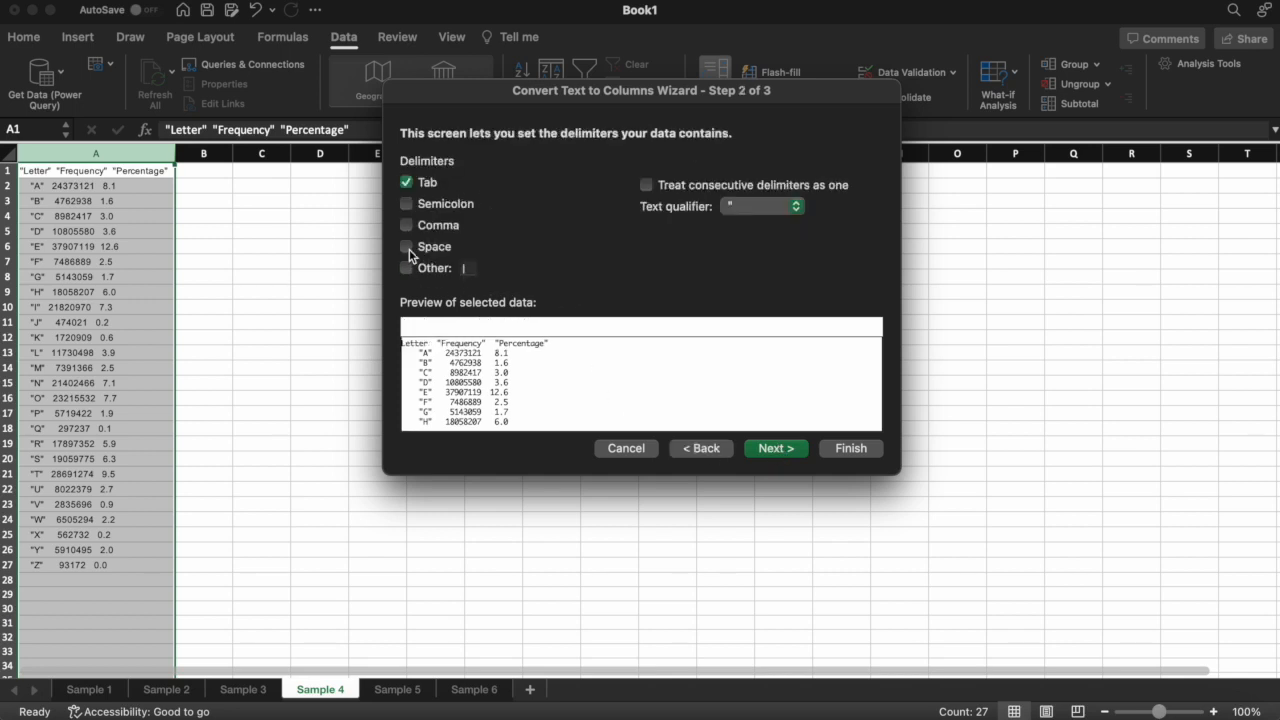
click(407, 247)
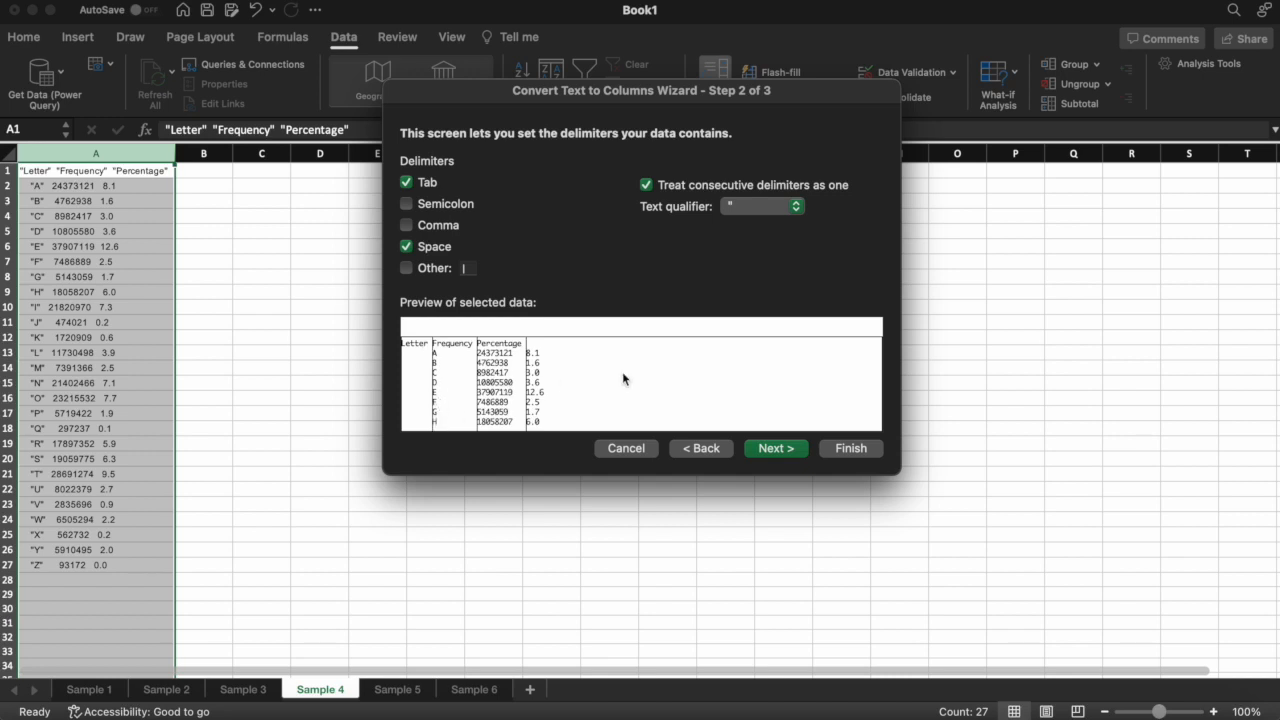
click(784, 450)
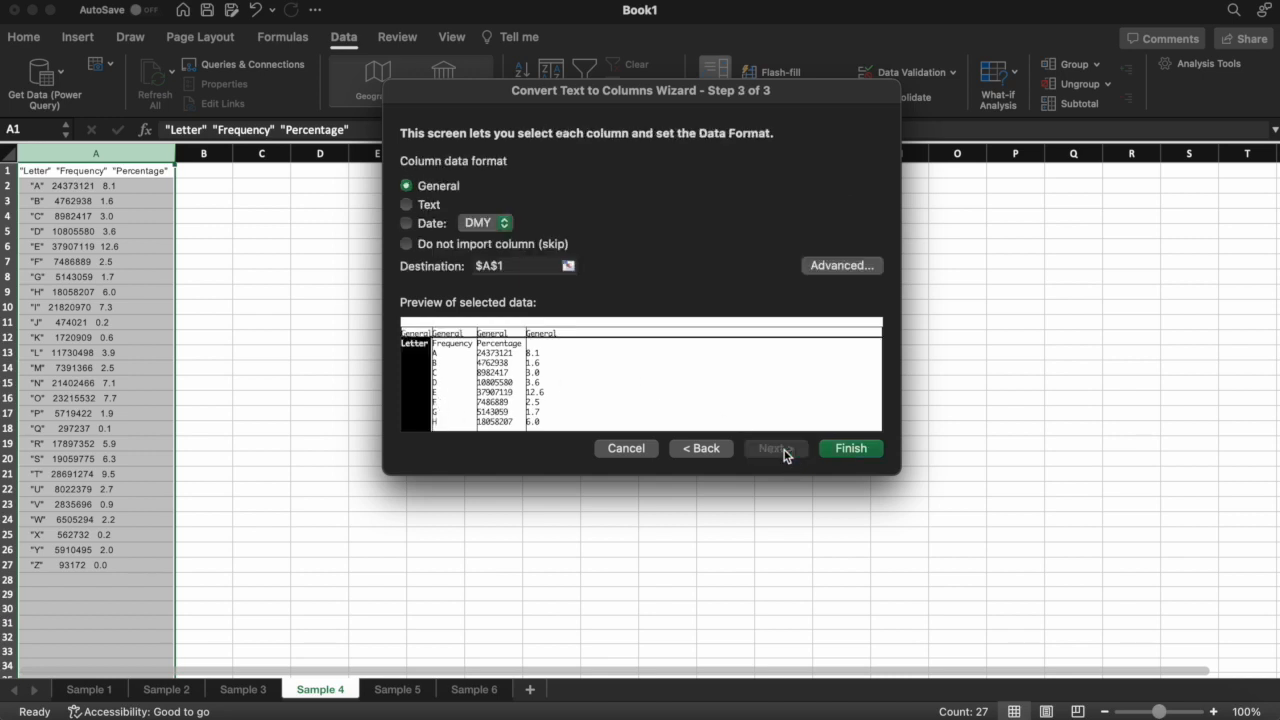
click(849, 449)
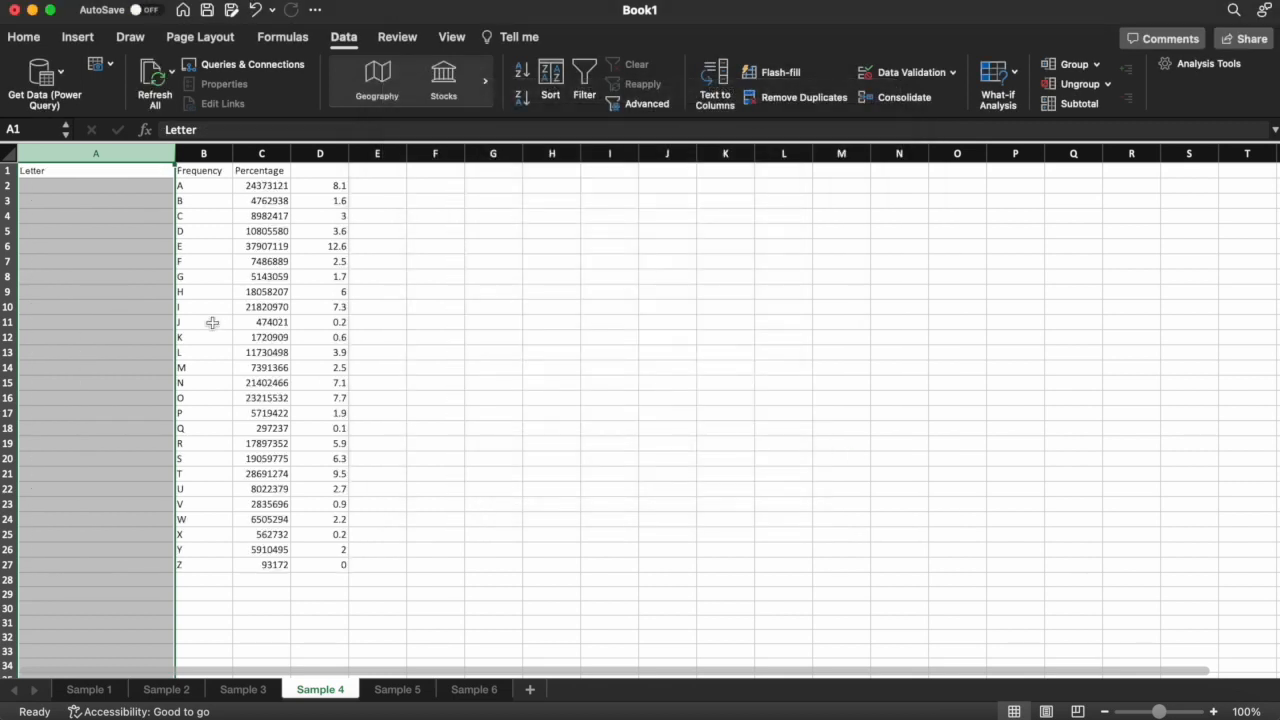
click(437, 256)
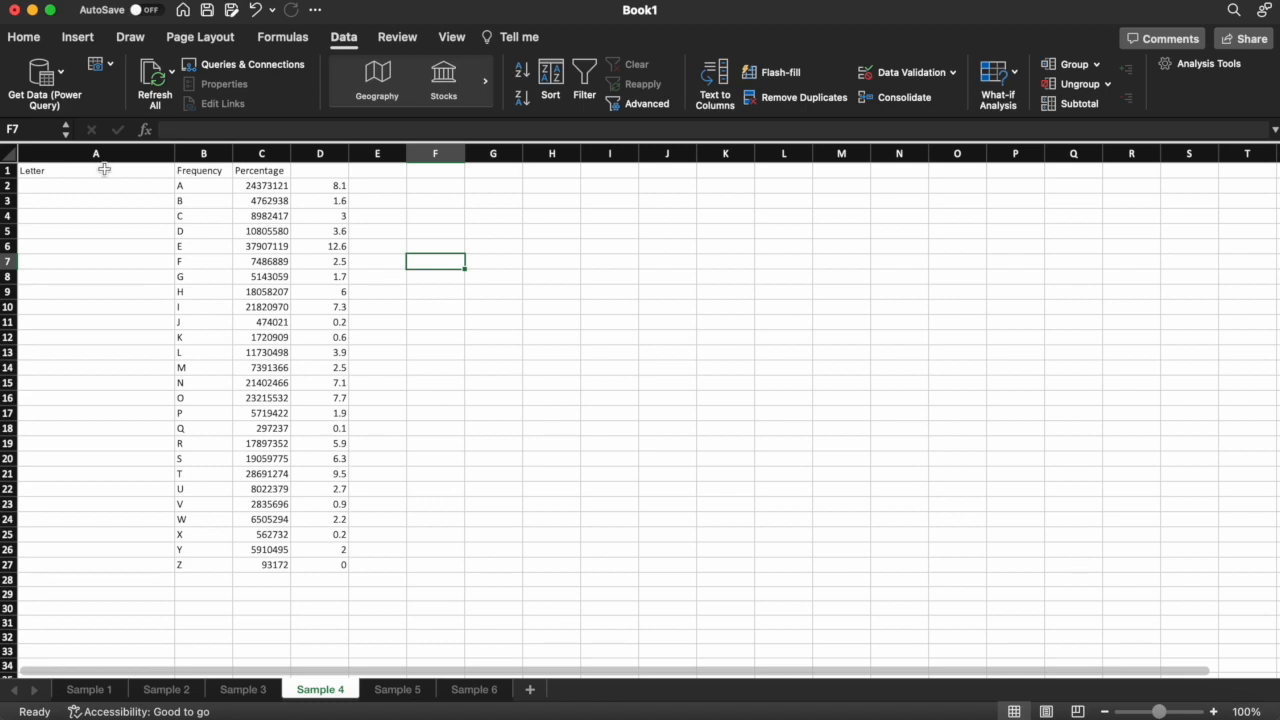
Move the Letter, Frequency and Percentage headings from A1:C1 one column over to B1:D1
click(150, 172)
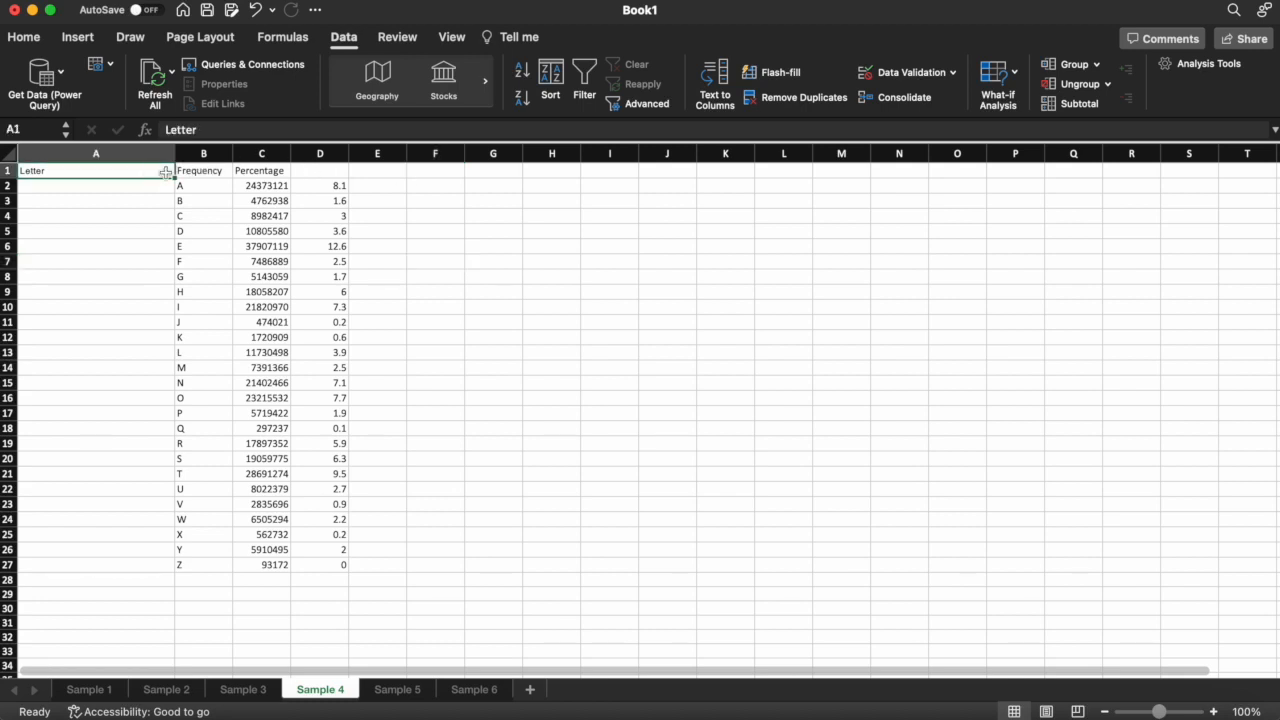
key(shift+Right)
key(shift+Right)
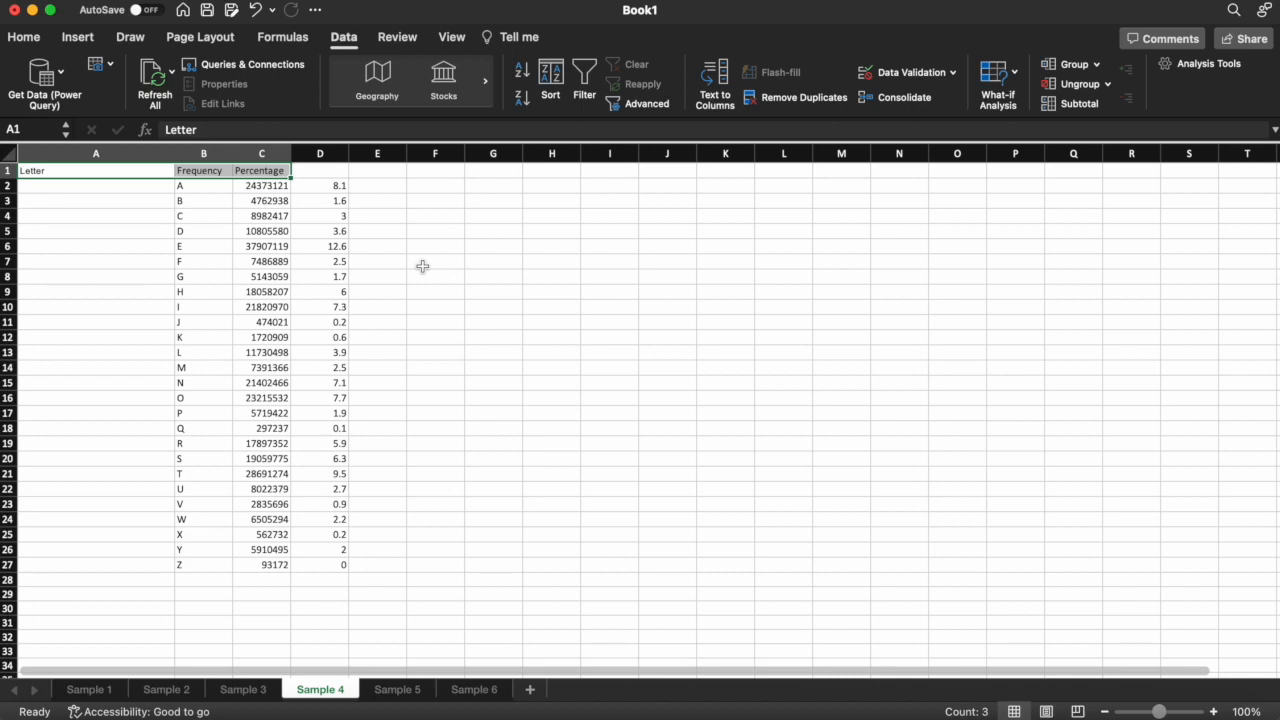
key(super+c)
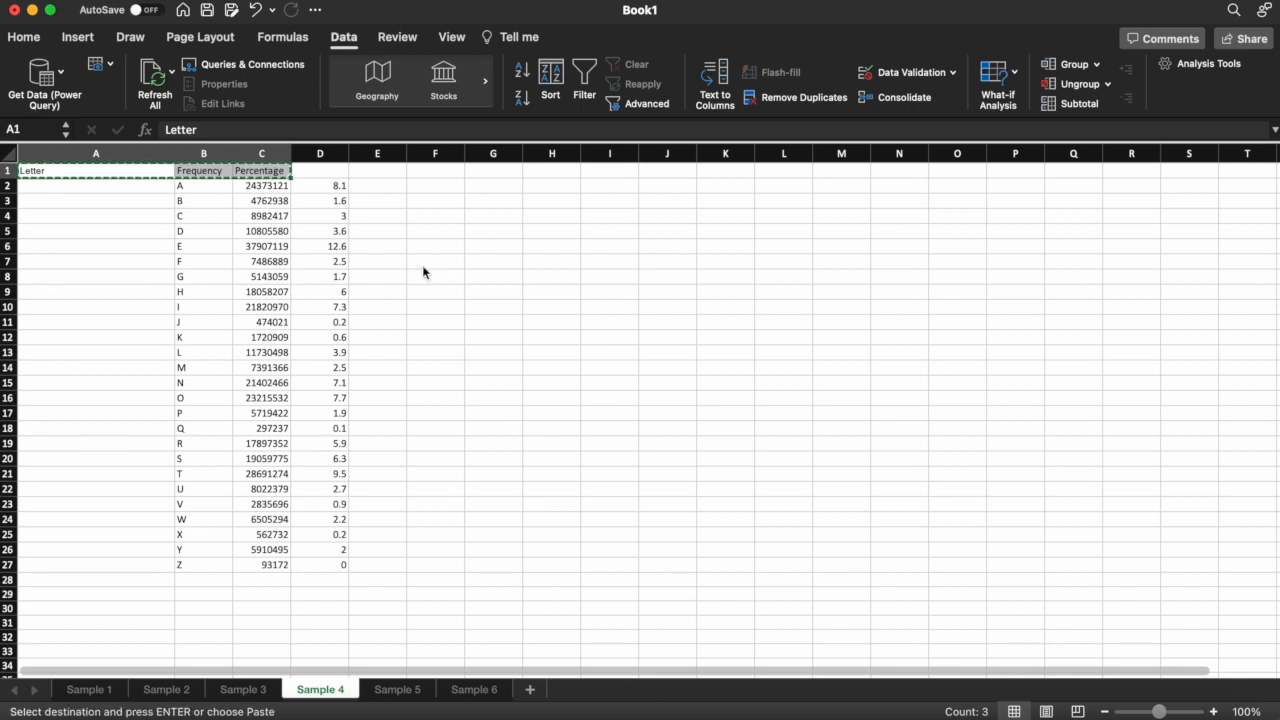
key(Right)
key(Return)
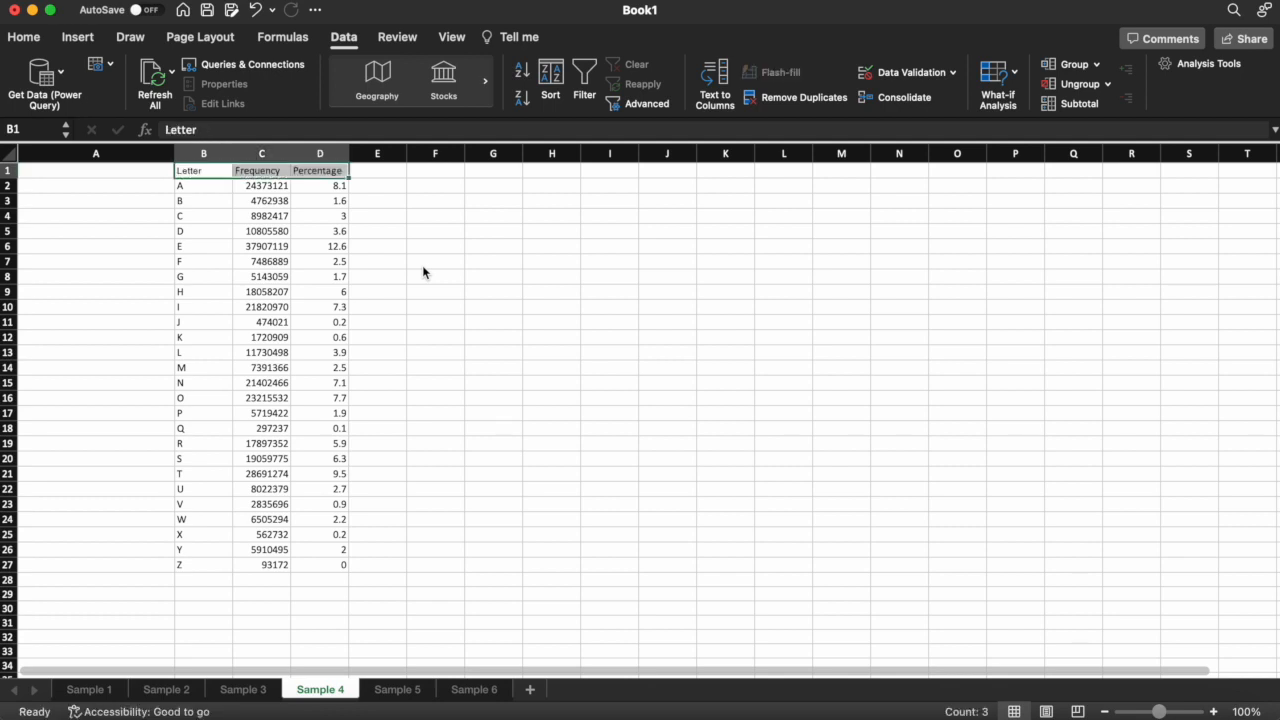
key(Right)
key(Right)
key(Right)
key(Down)
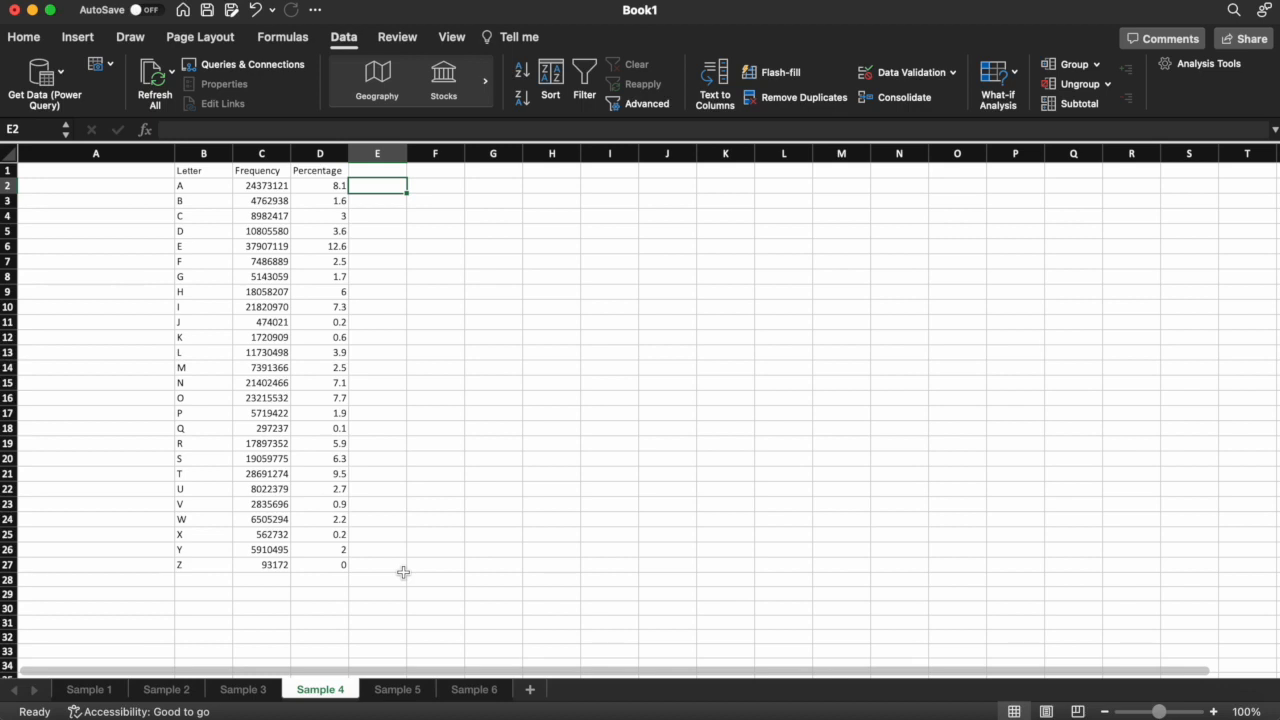
Split column A of the Sample 5 sheet with Text to Columns as fixed-width General data, with breaks after the first number and after the letters
click(400, 690)
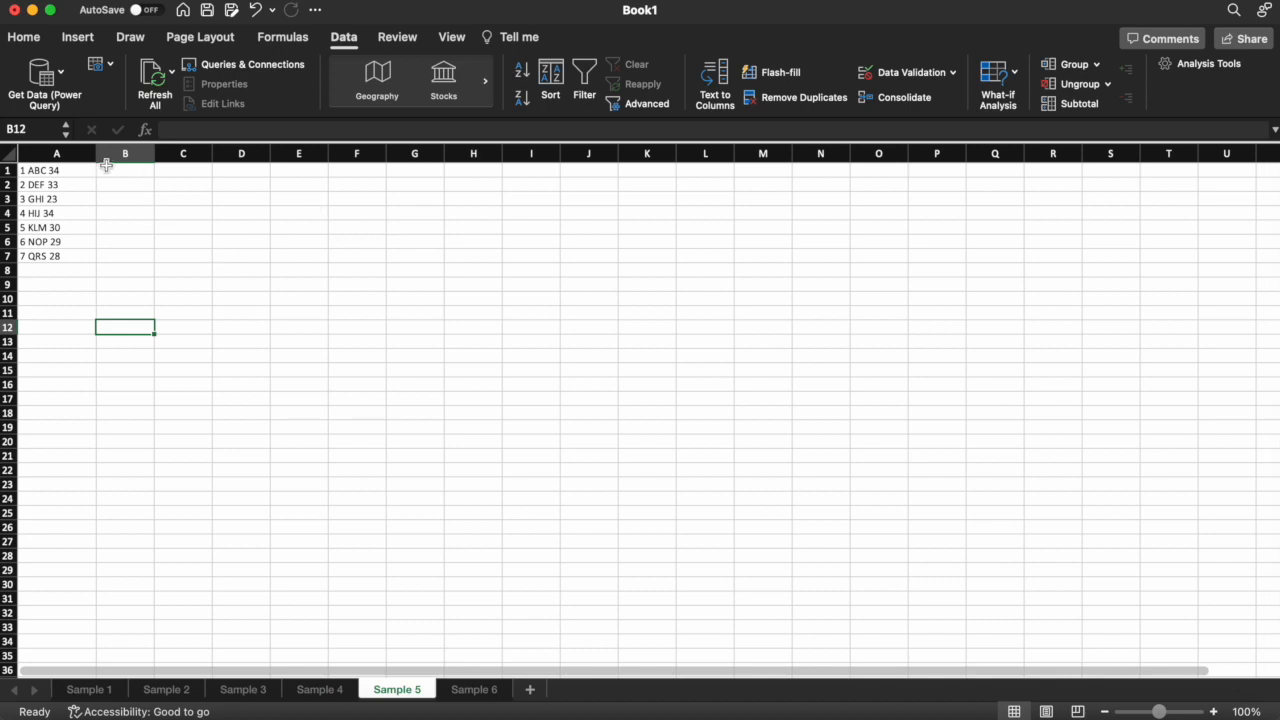
click(82, 153)
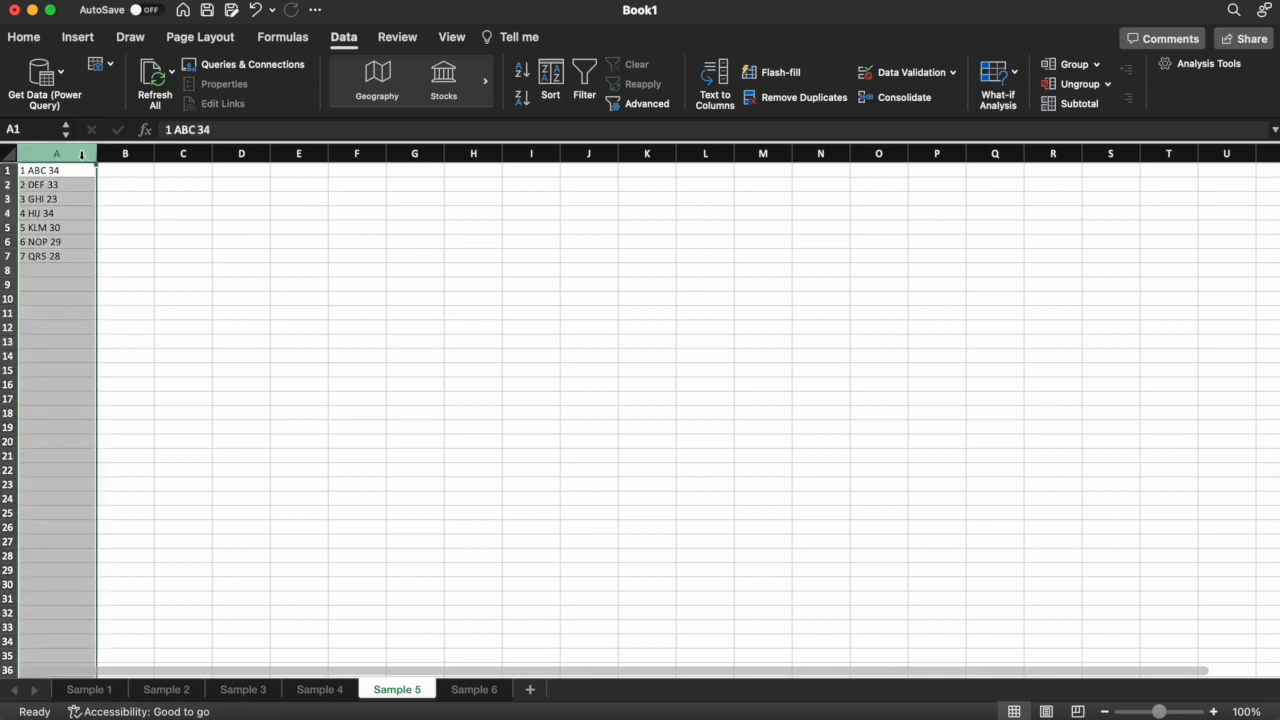
click(716, 84)
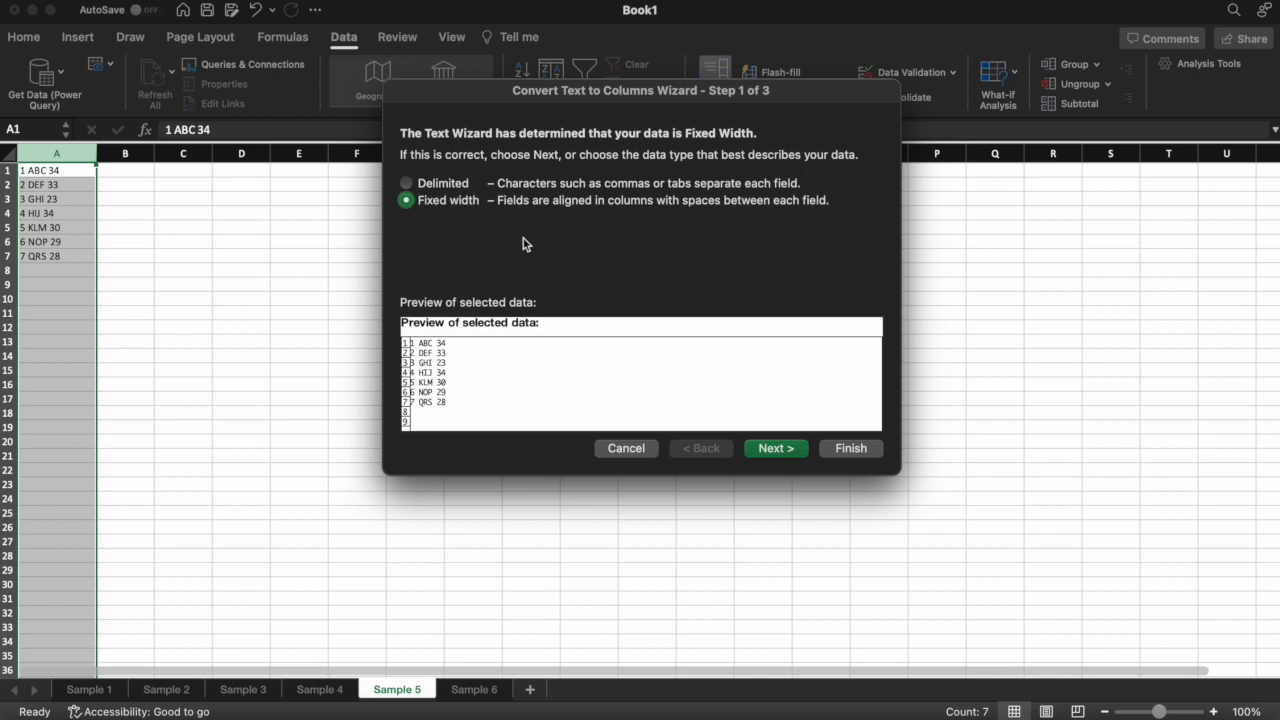
click(774, 449)
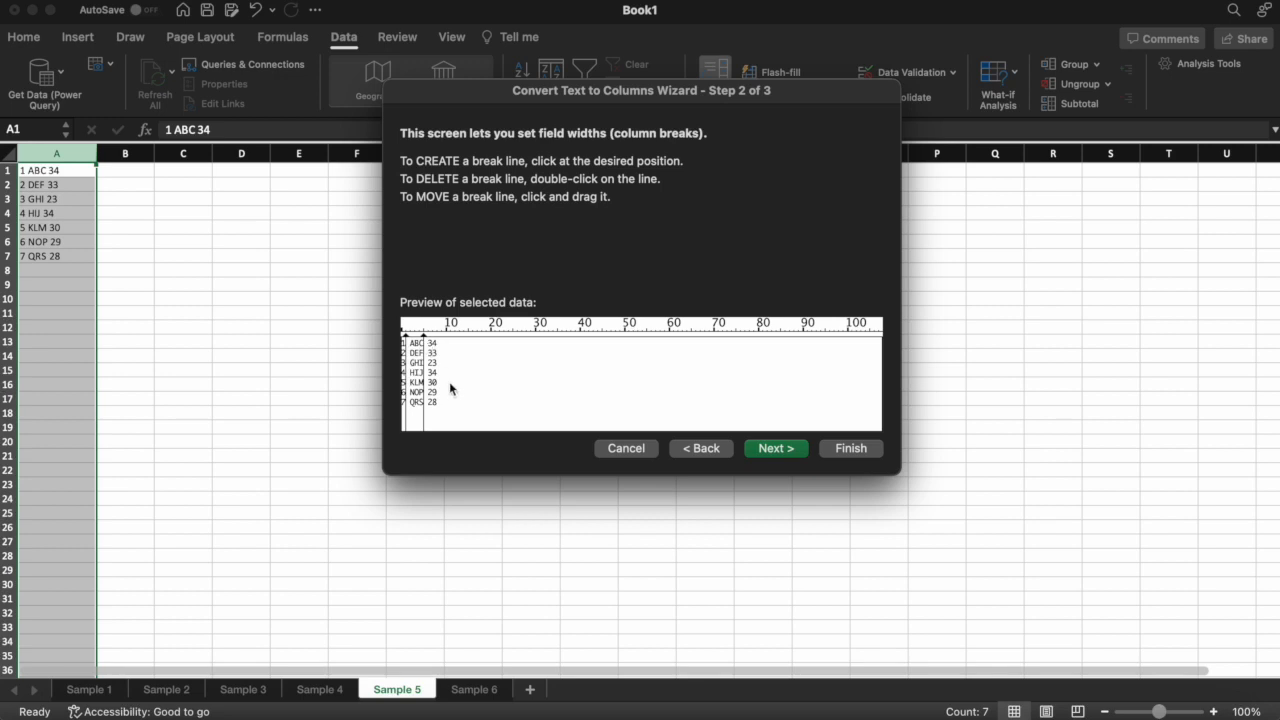
drag(426, 341, 442, 342)
drag(408, 341, 441, 341)
double_click(441, 341)
click(405, 341)
click(427, 341)
click(778, 449)
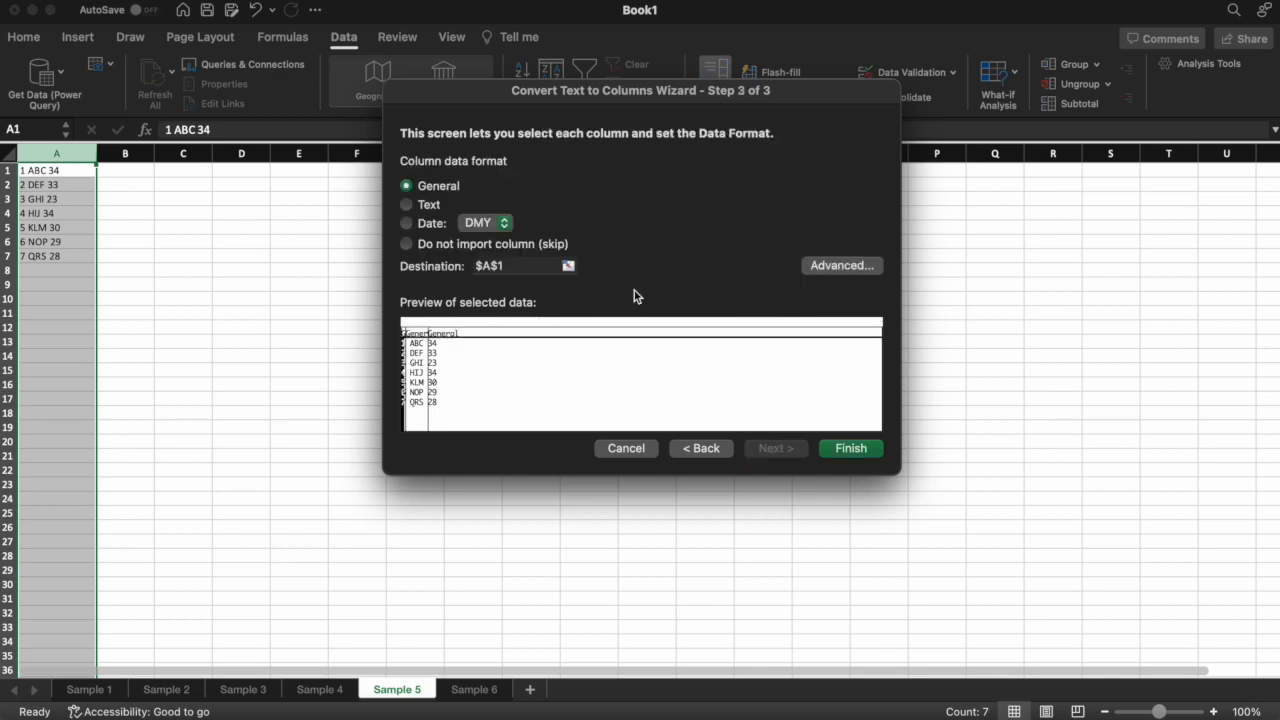
click(850, 448)
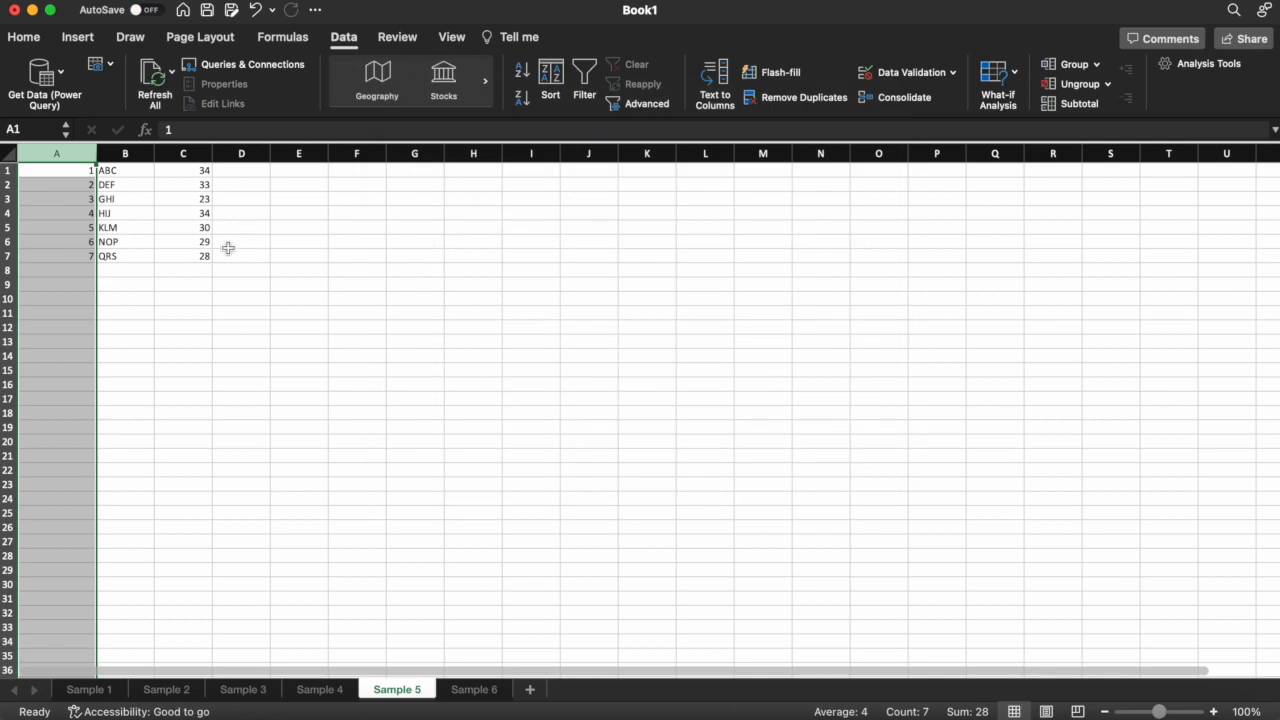
click(180, 288)
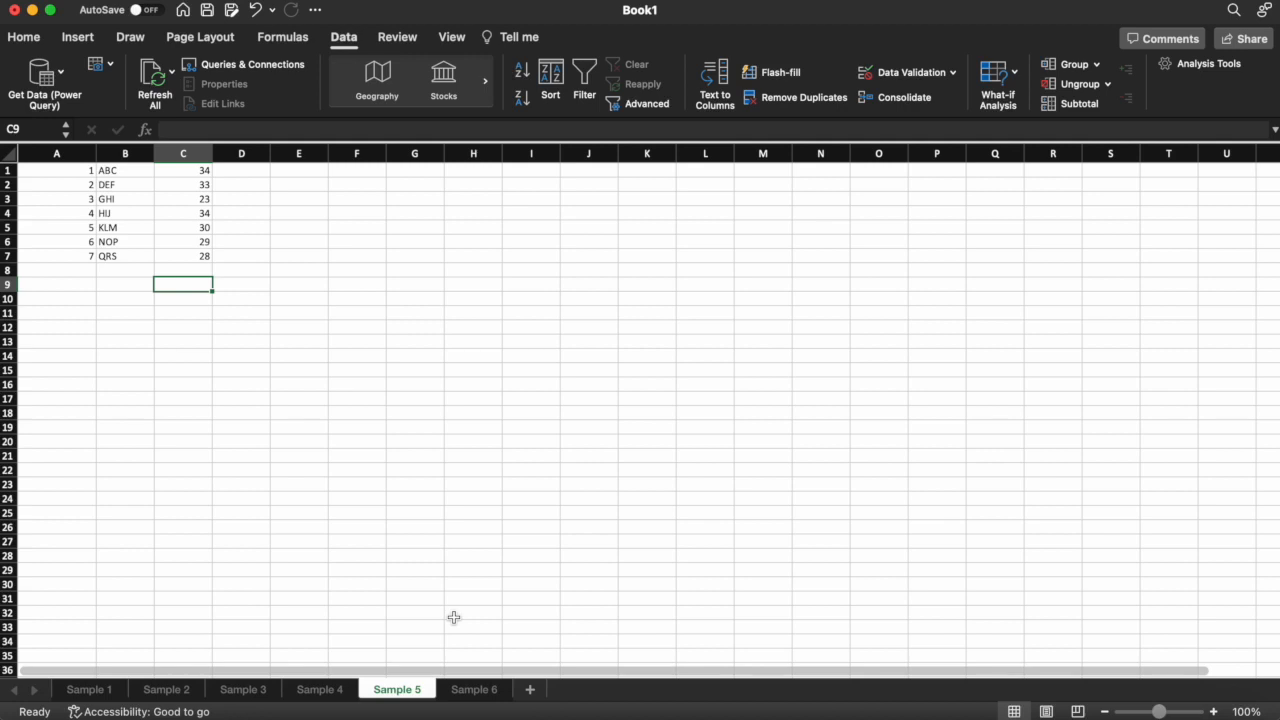
Apply the Text number format to cell A1 on the Sample 6 sheet
click(476, 690)
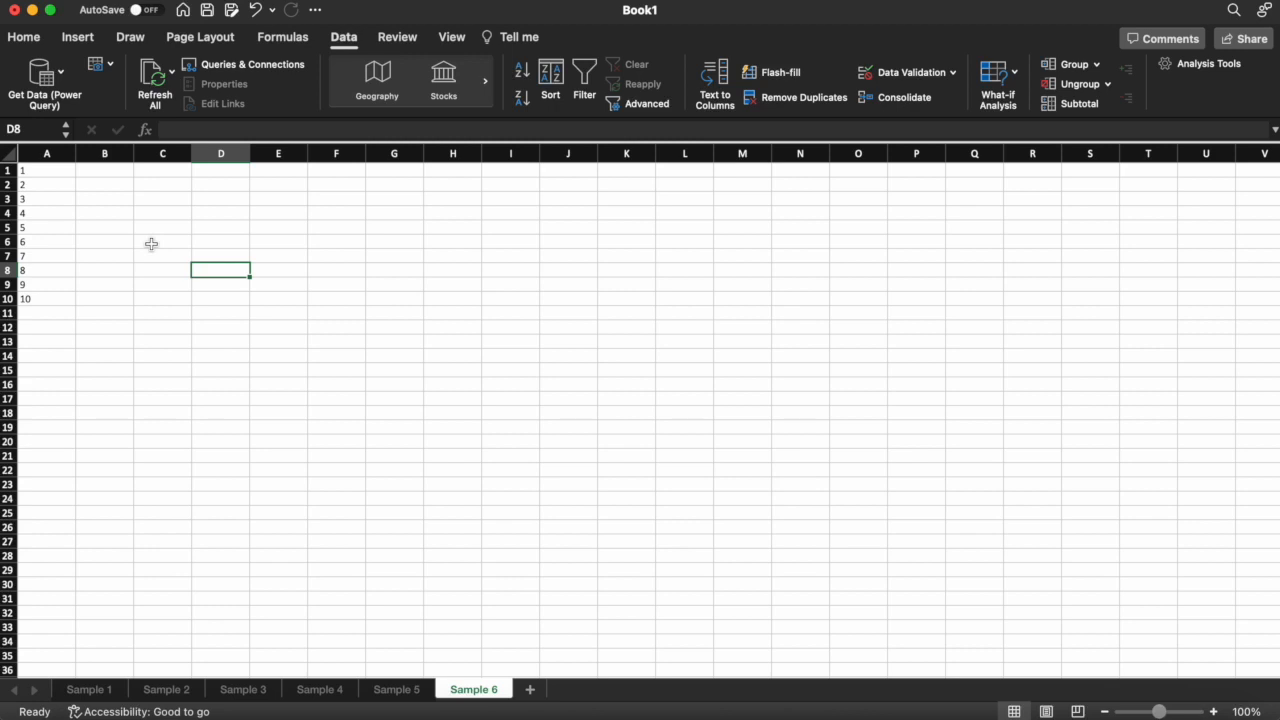
click(63, 172)
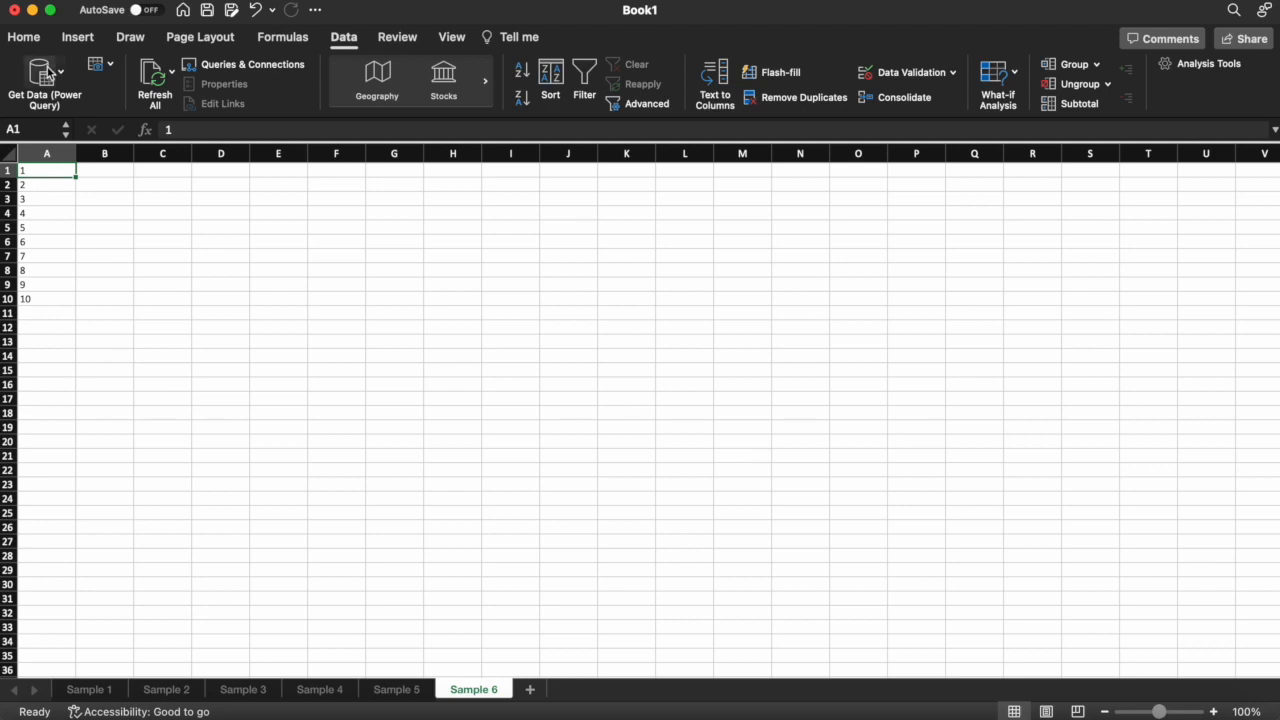
click(21, 37)
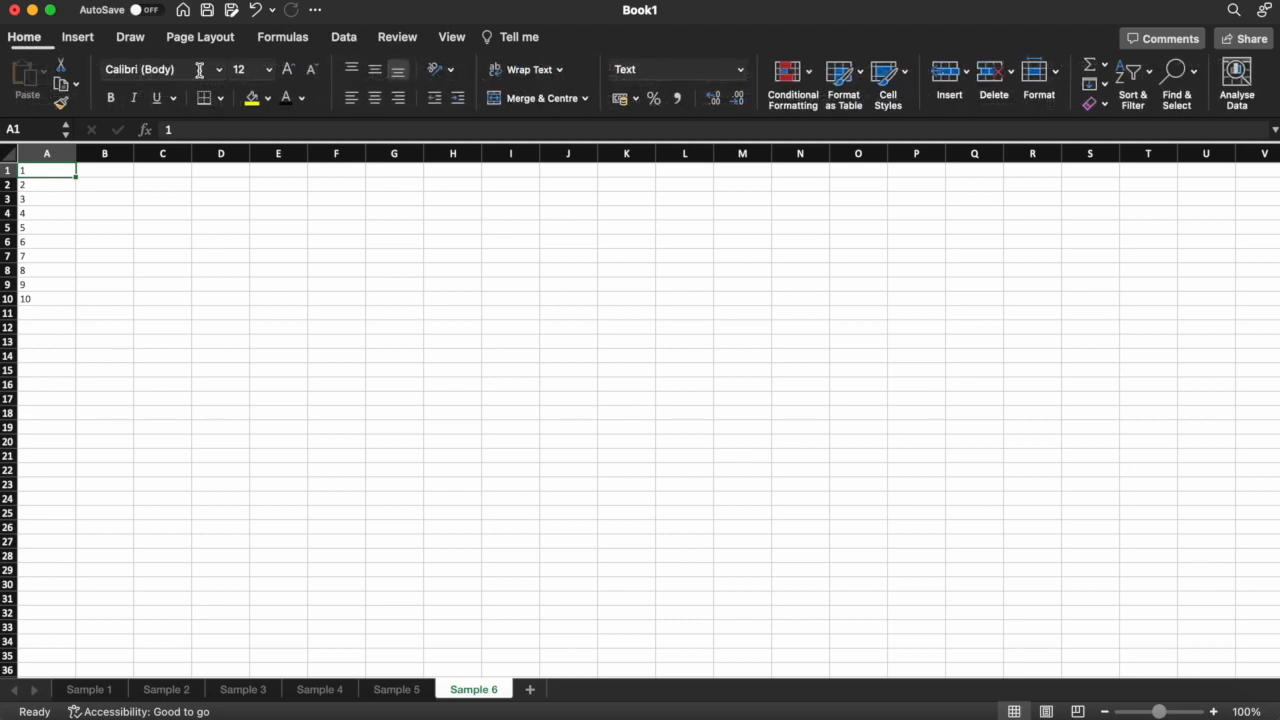
click(740, 69)
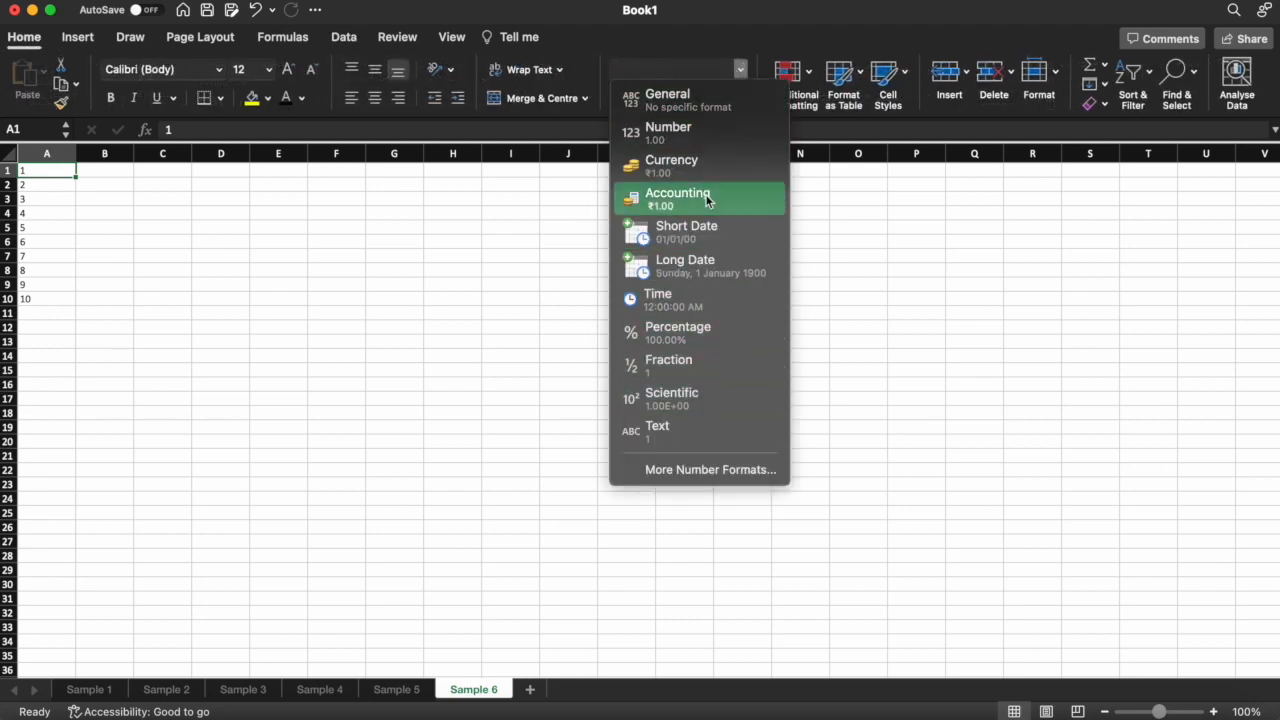
click(669, 431)
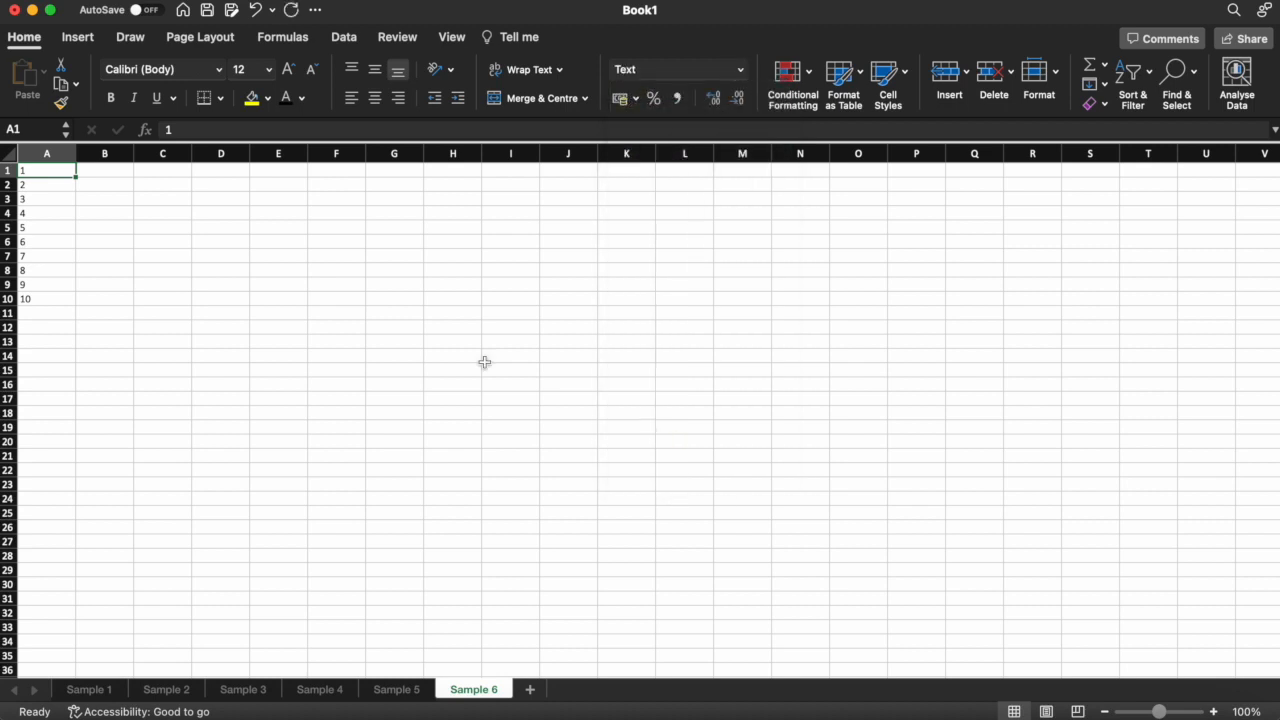
click(200, 257)
Convert column A of the Sample 6 sheet with Text to Columns, delimited by Tab only, in Text format
click(47, 171)
click(343, 42)
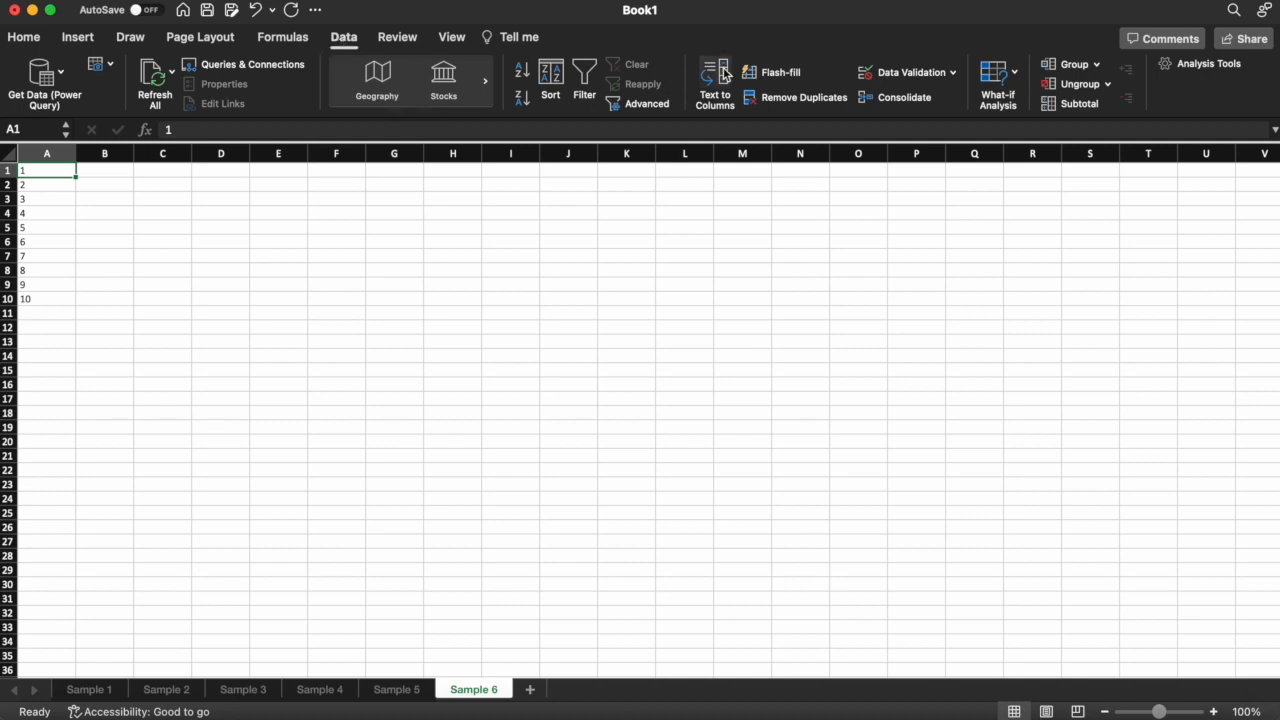
click(43, 153)
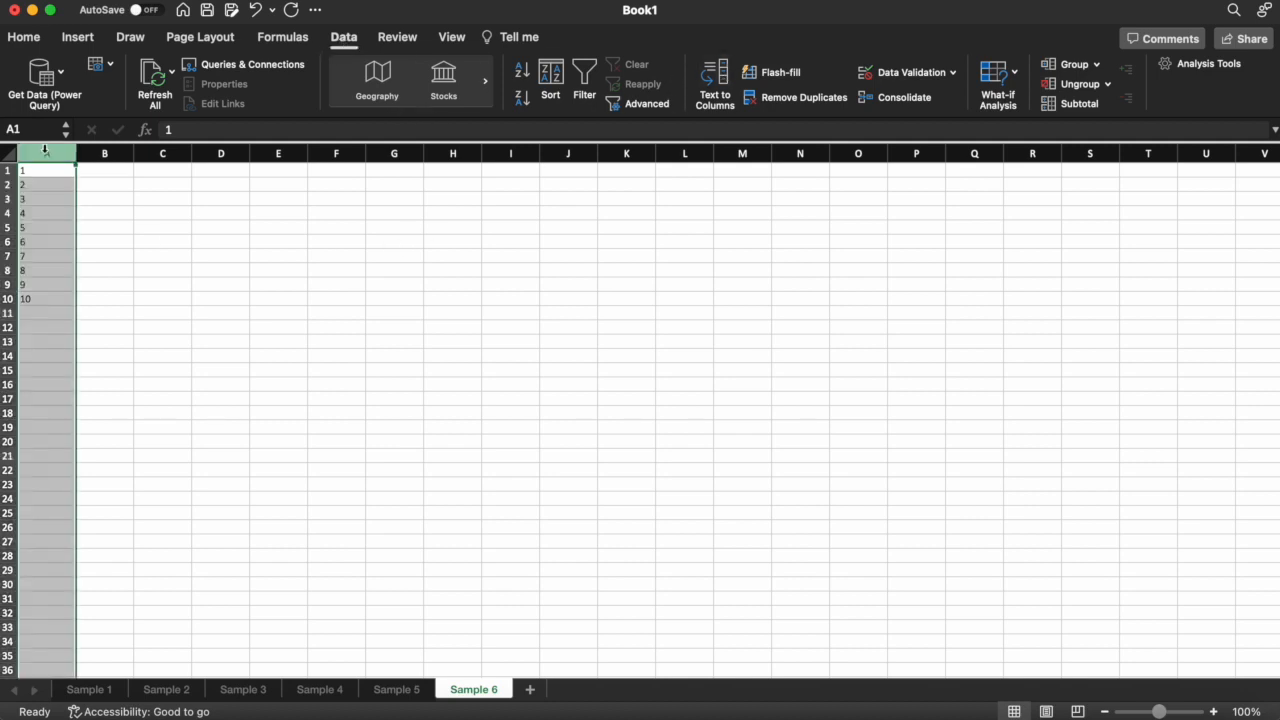
click(716, 72)
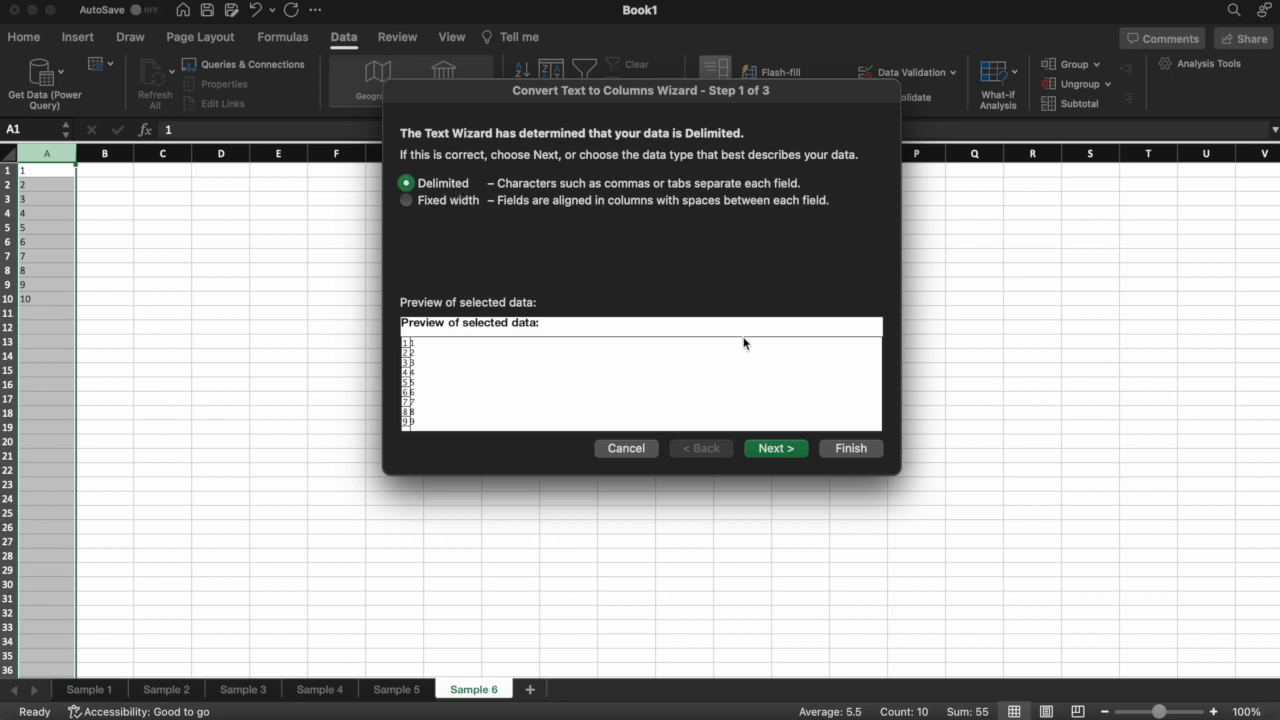
click(783, 452)
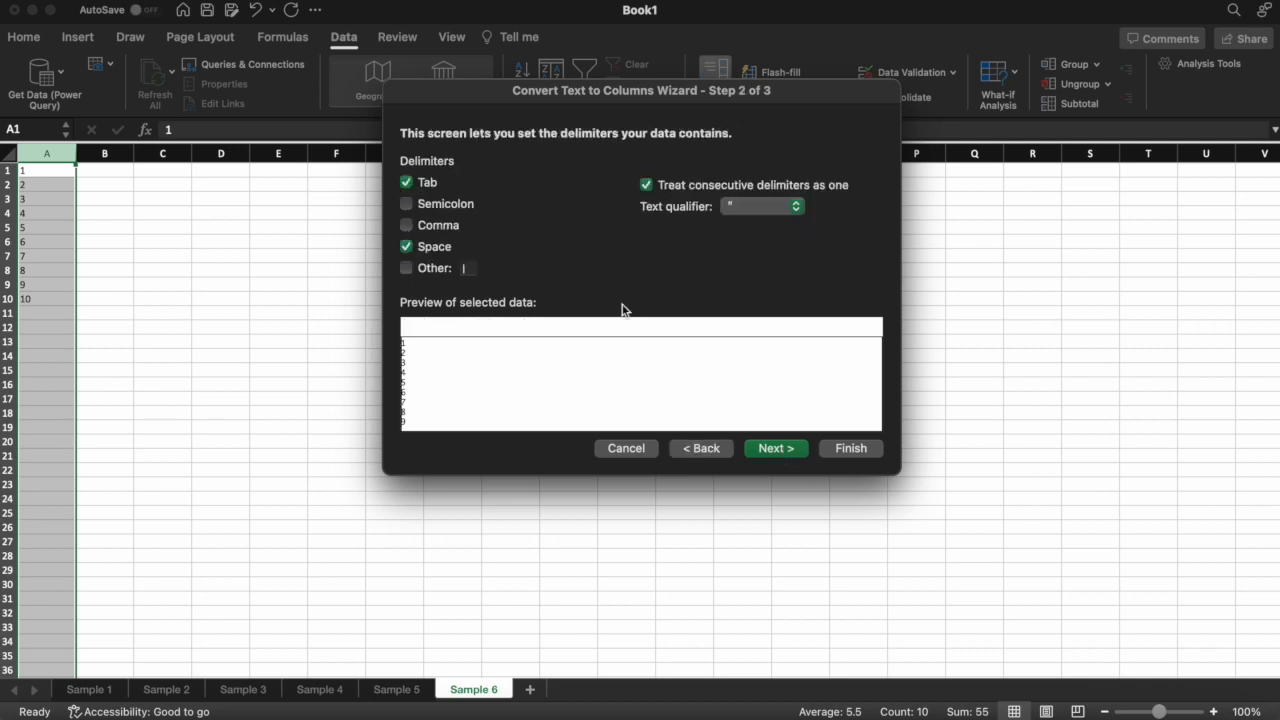
click(410, 248)
click(775, 452)
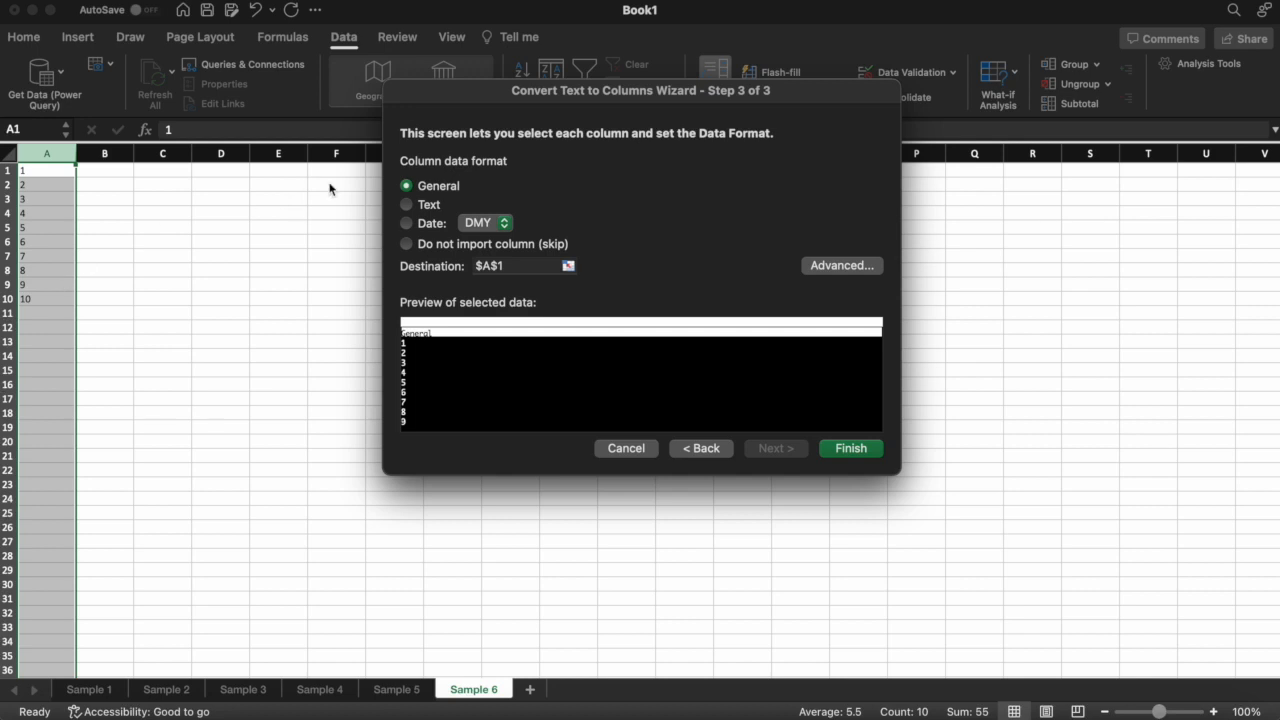
click(406, 205)
click(849, 448)
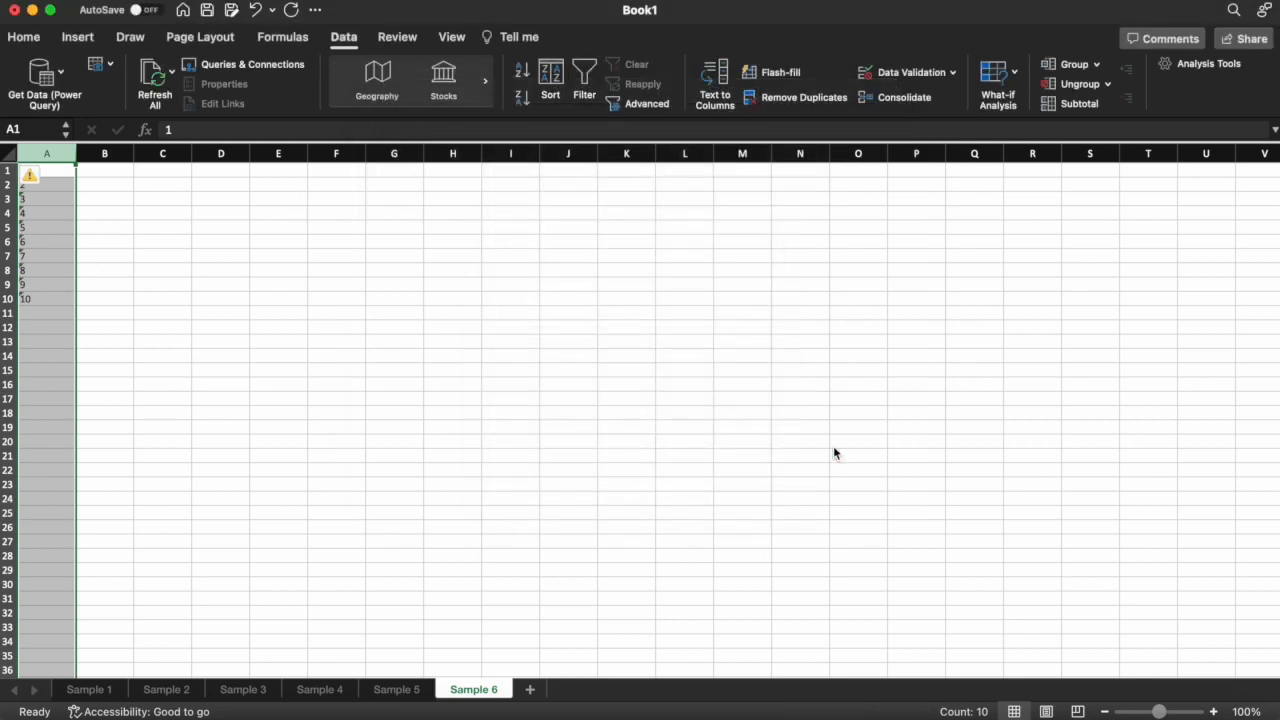
Examine the Number Stored as Text error options for cell A1 and for the whole of column A
click(150, 268)
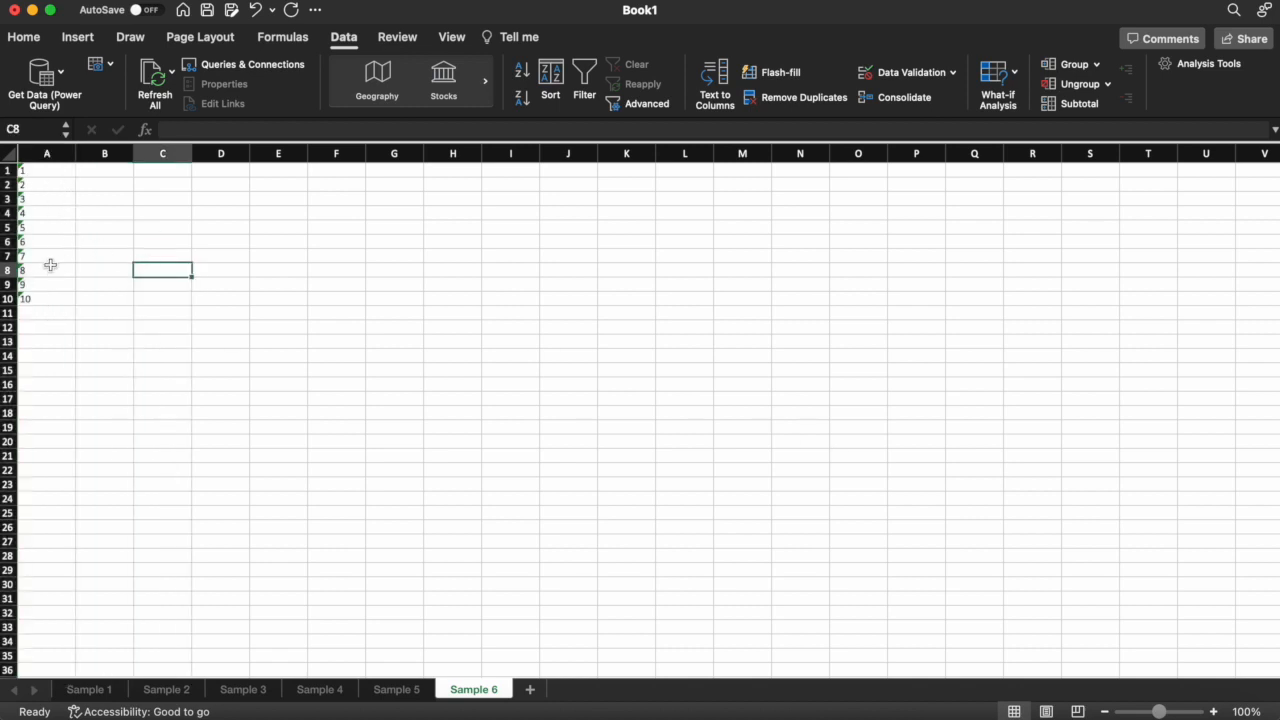
click(35, 175)
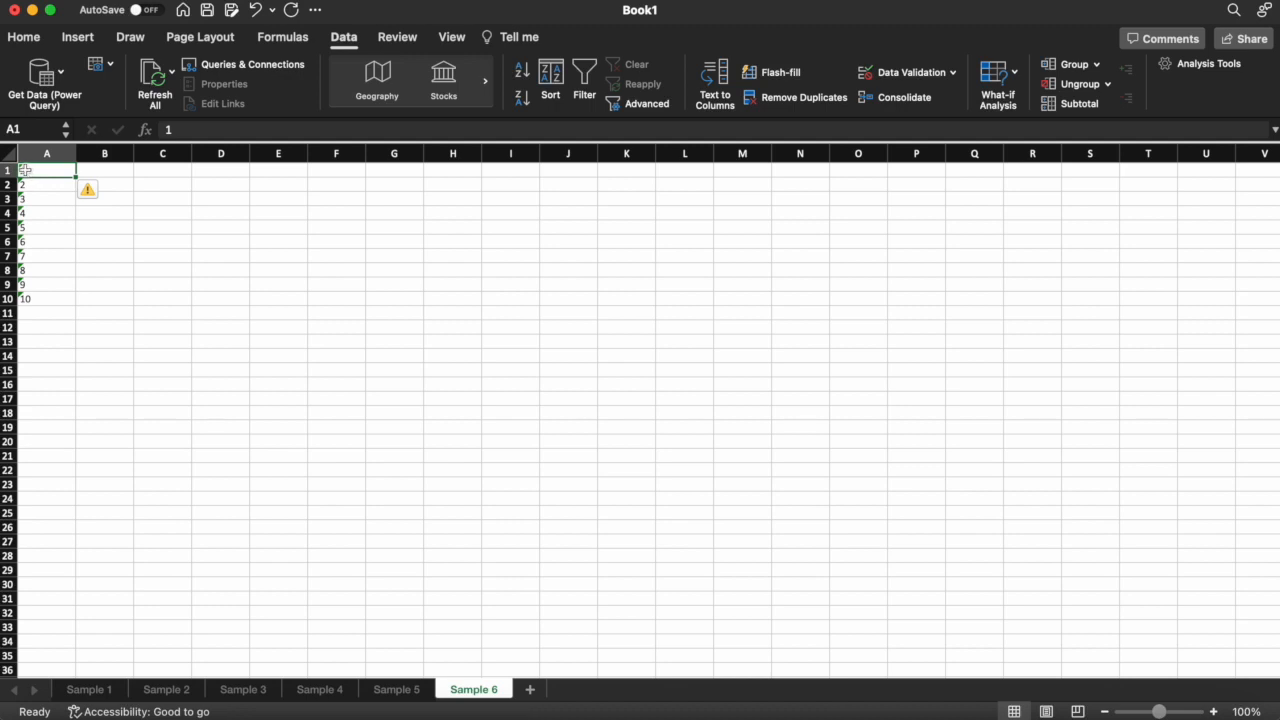
click(136, 210)
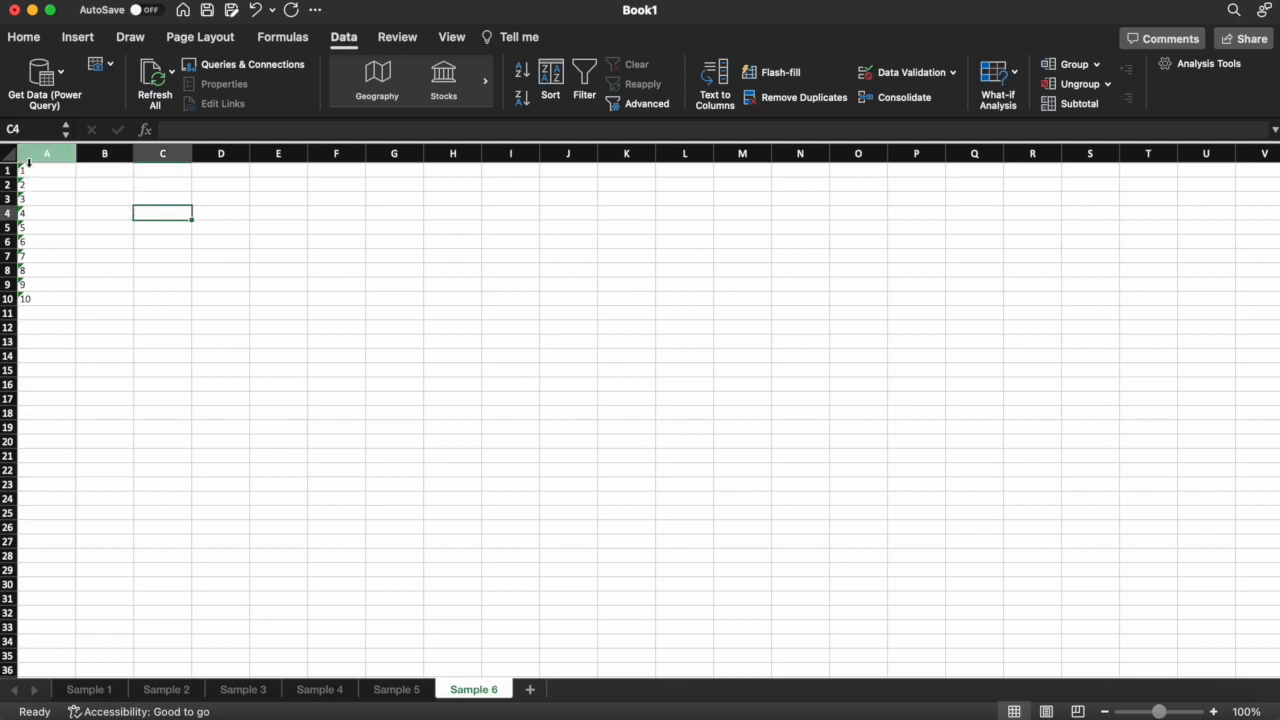
click(38, 171)
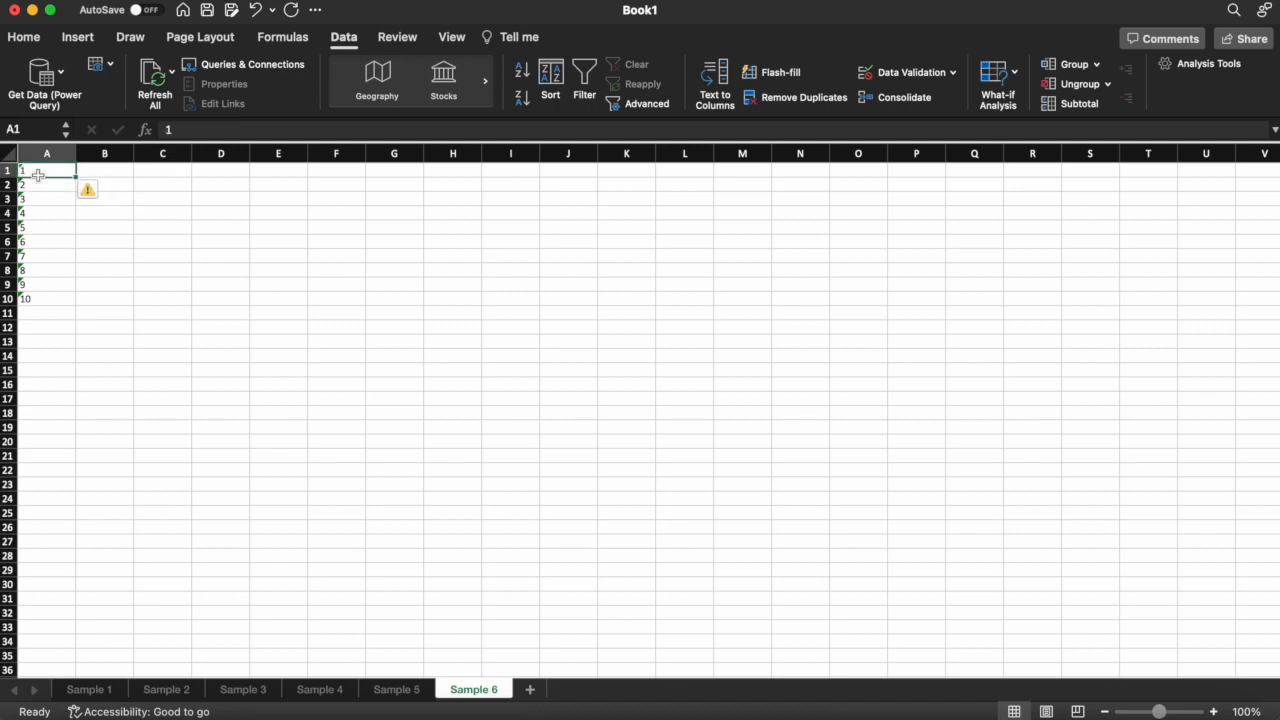
click(100, 192)
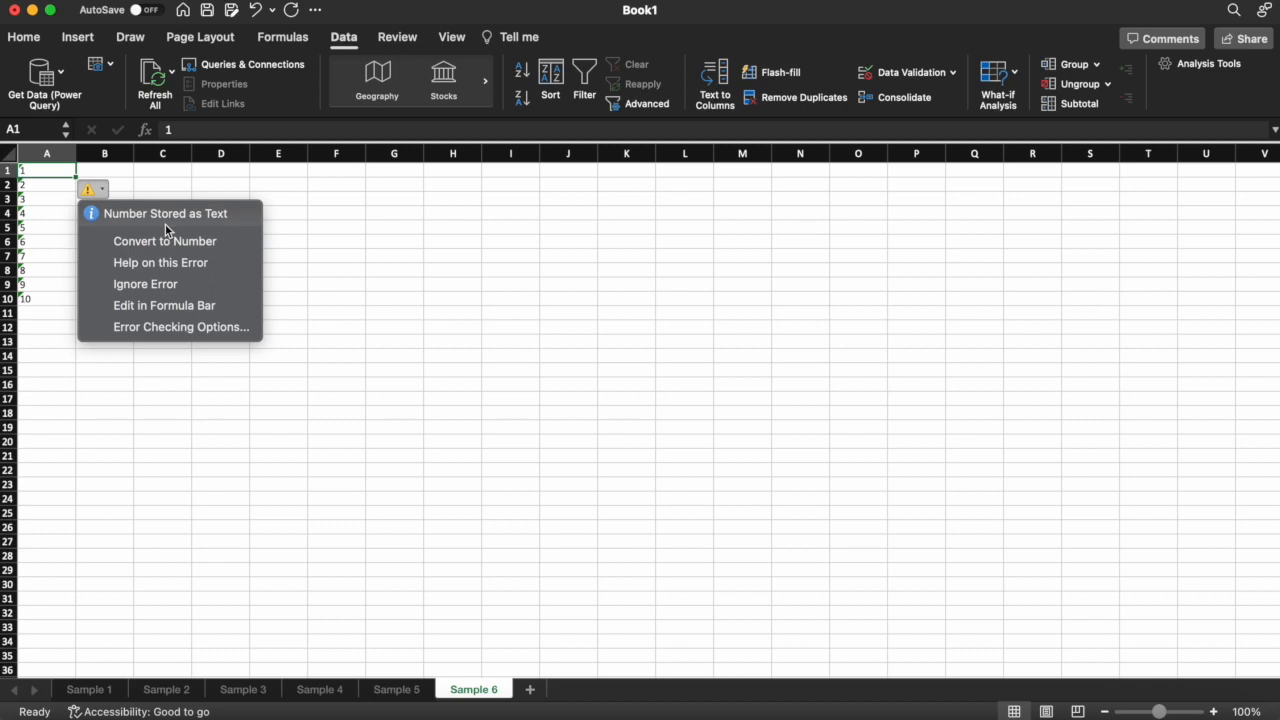
click(50, 153)
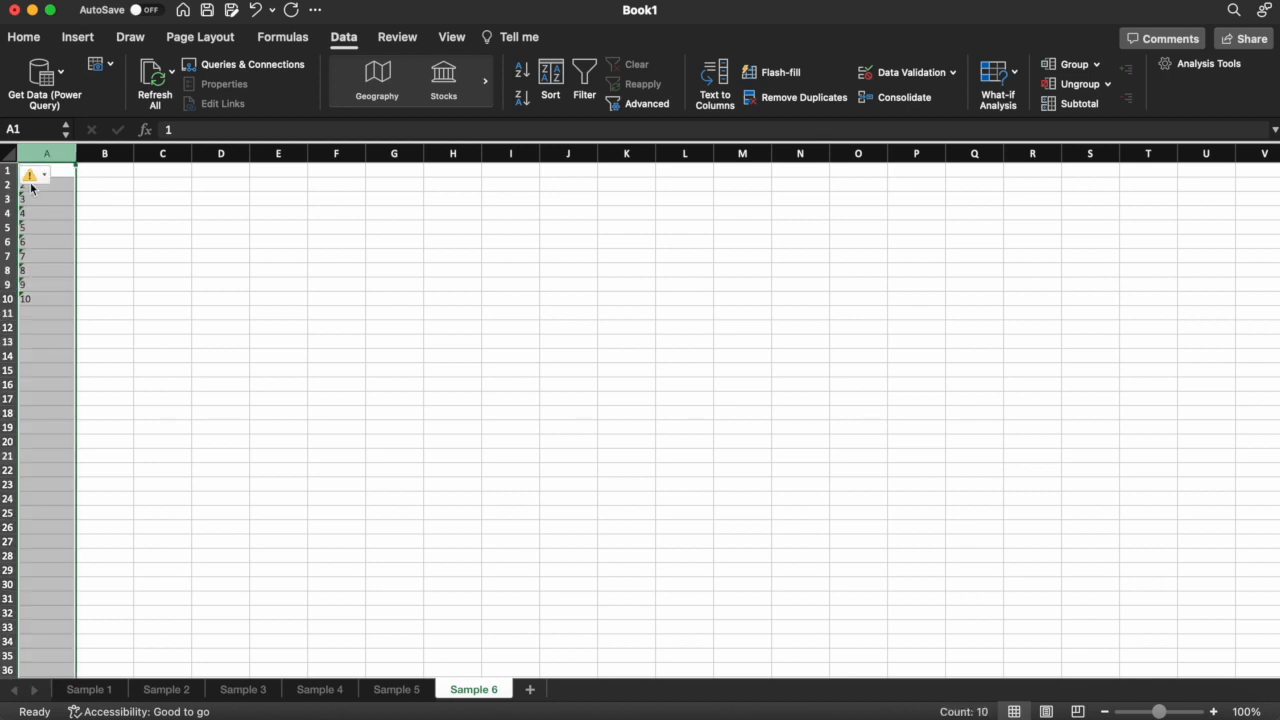
click(38, 179)
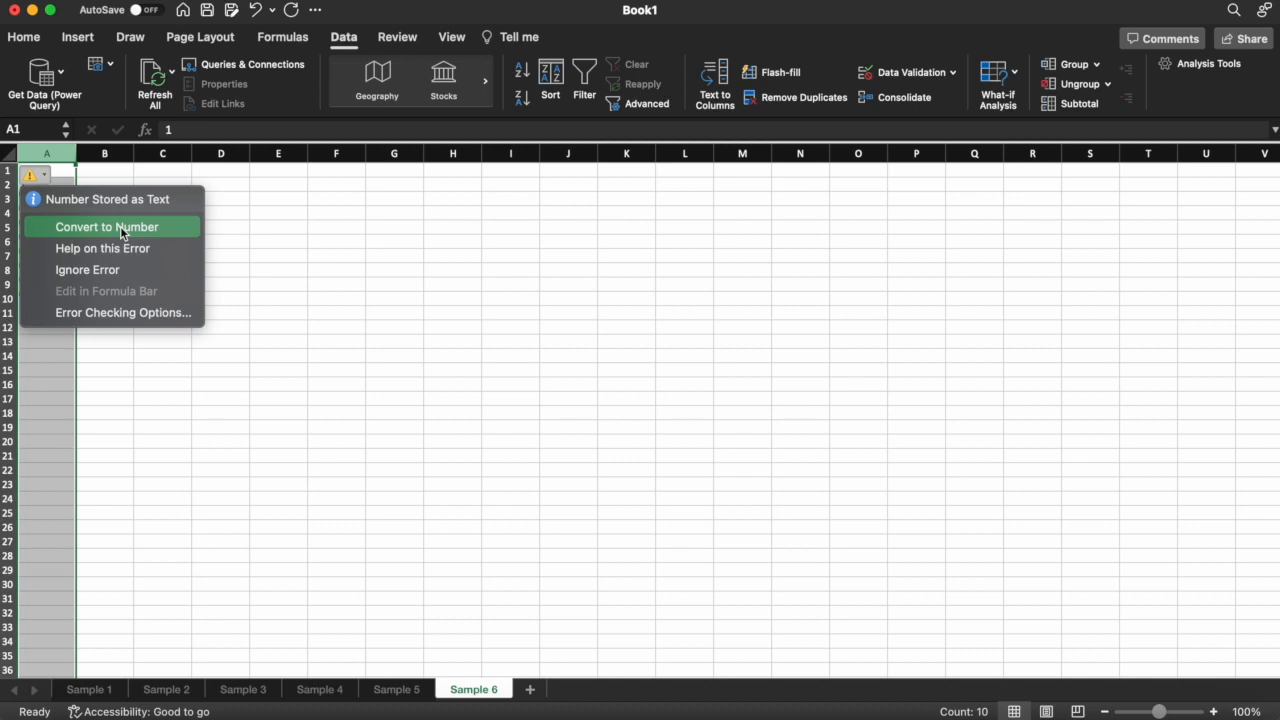
click(240, 251)
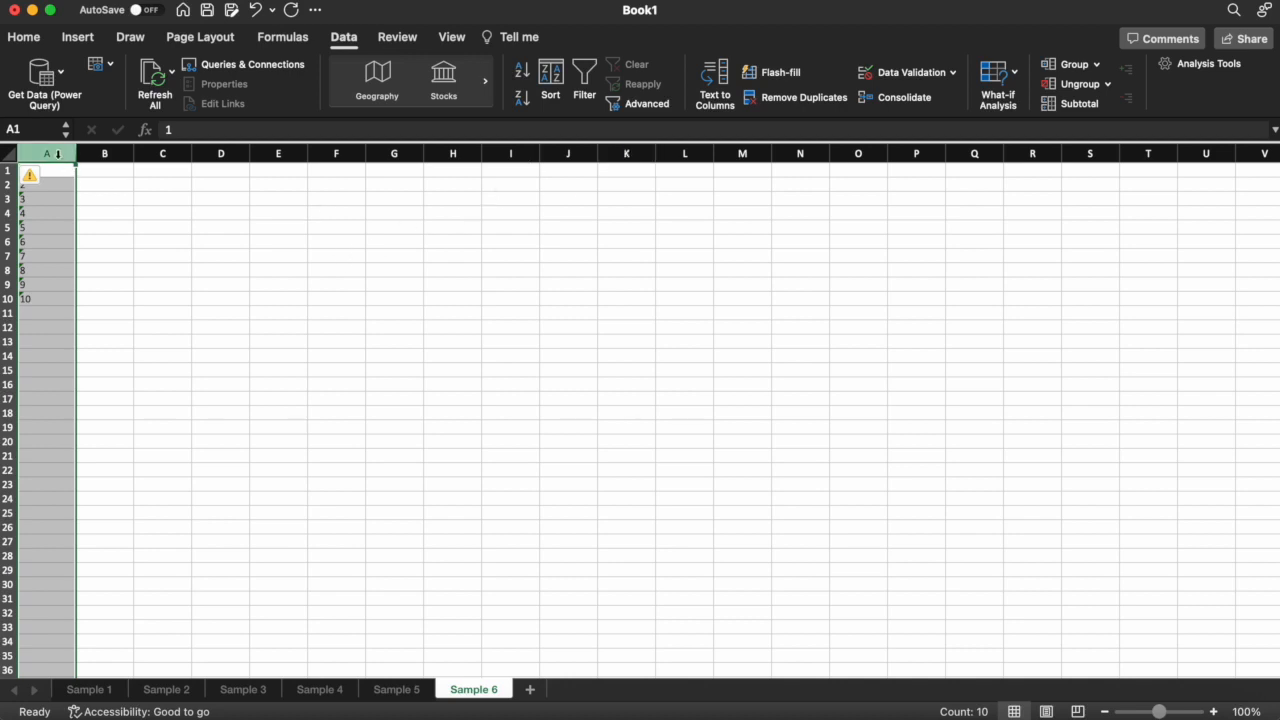
Convert column A back to numbers with Text to Columns, delimited by Tab only, in General format with destination $A$1
click(716, 72)
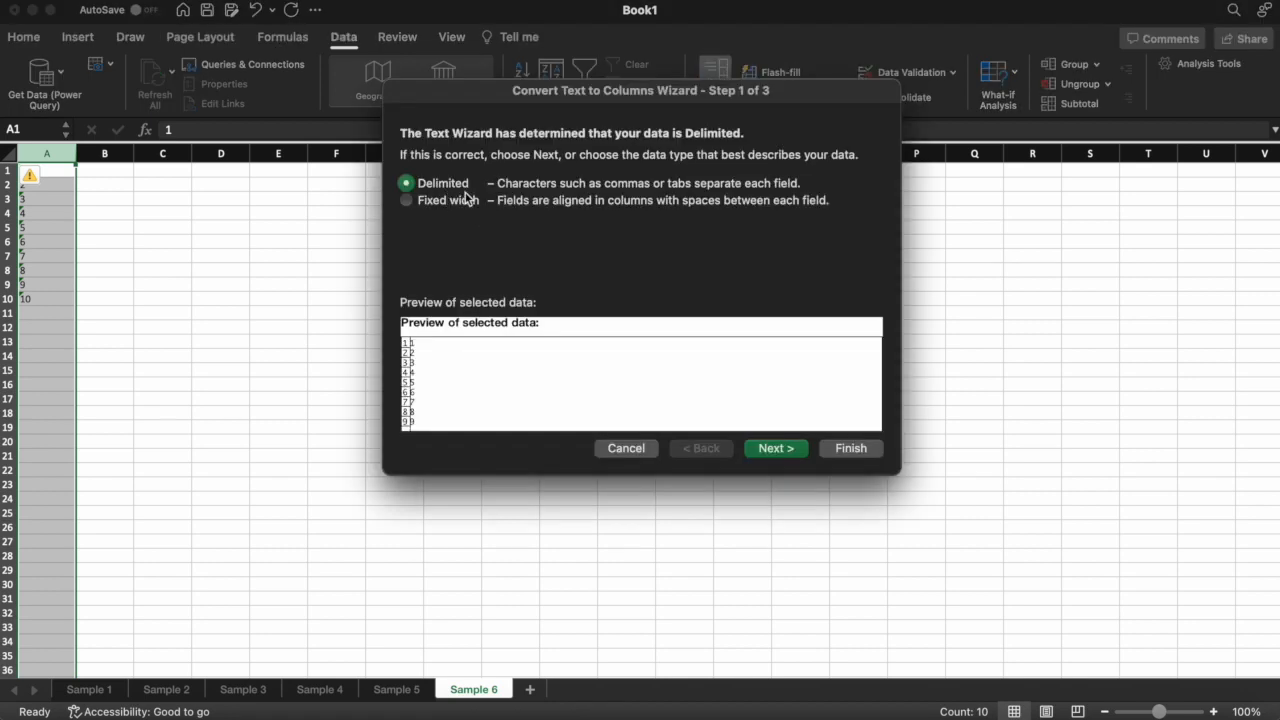
click(776, 448)
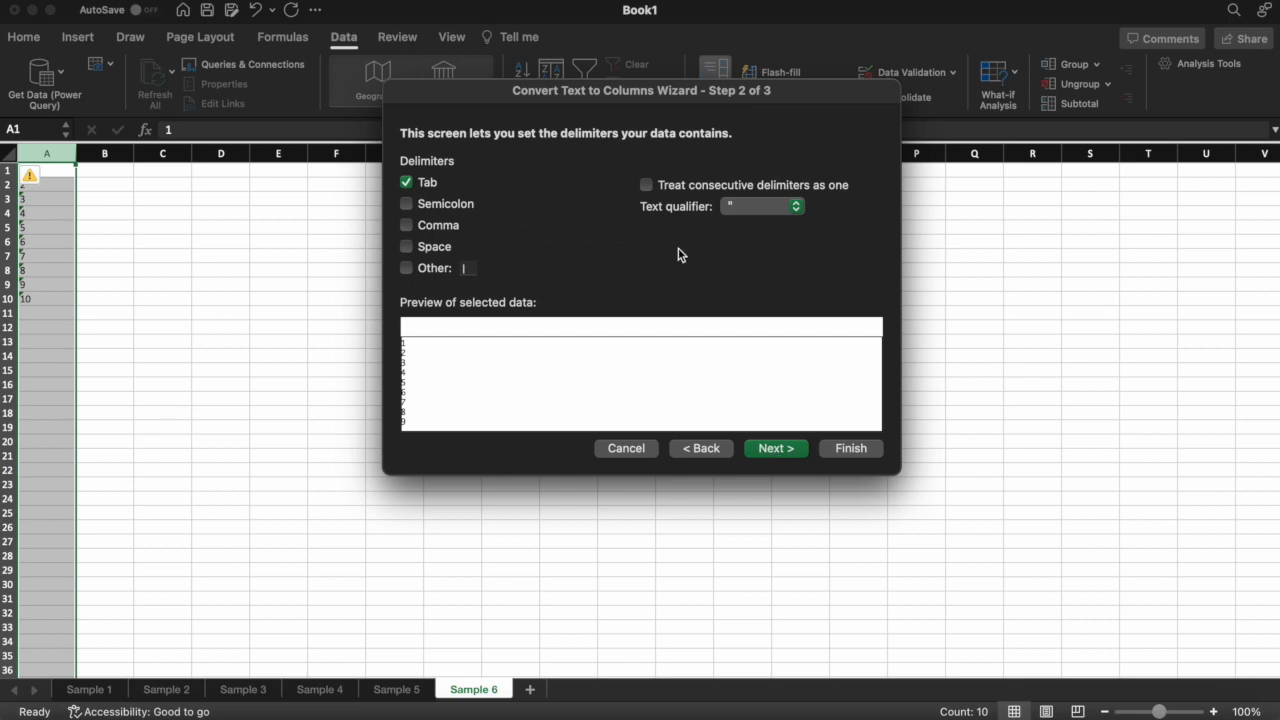
click(768, 448)
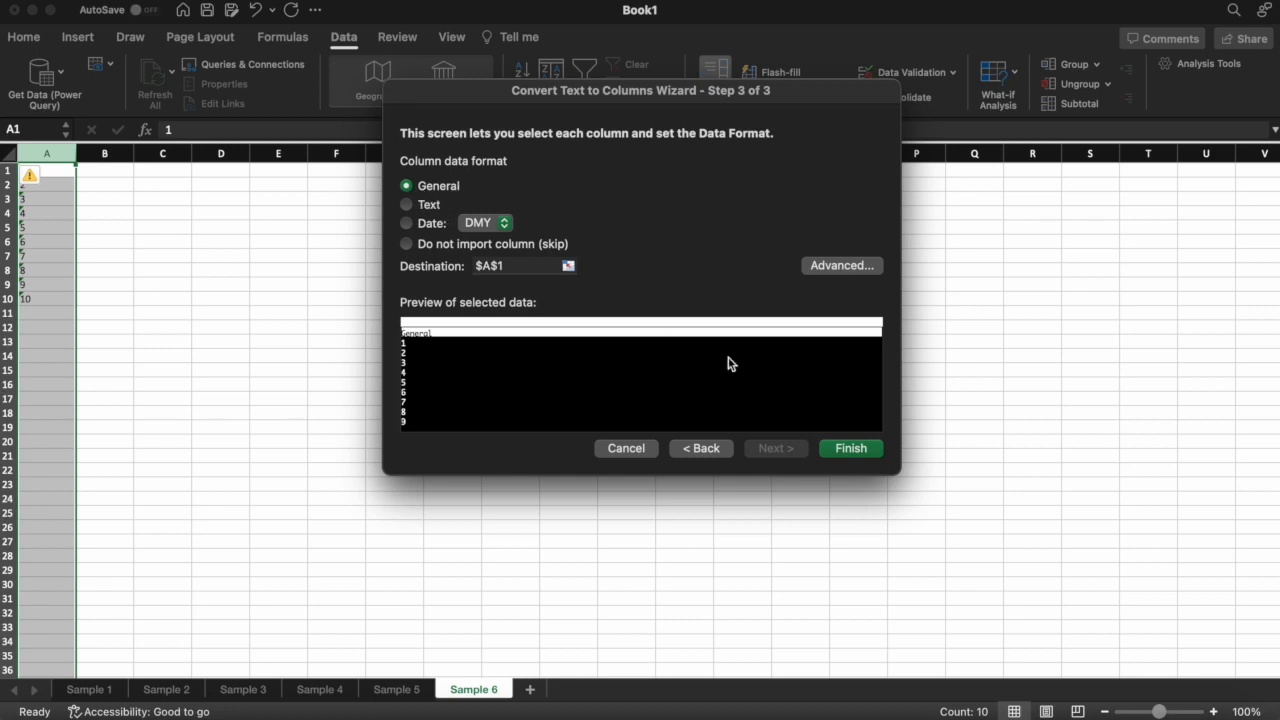
click(840, 451)
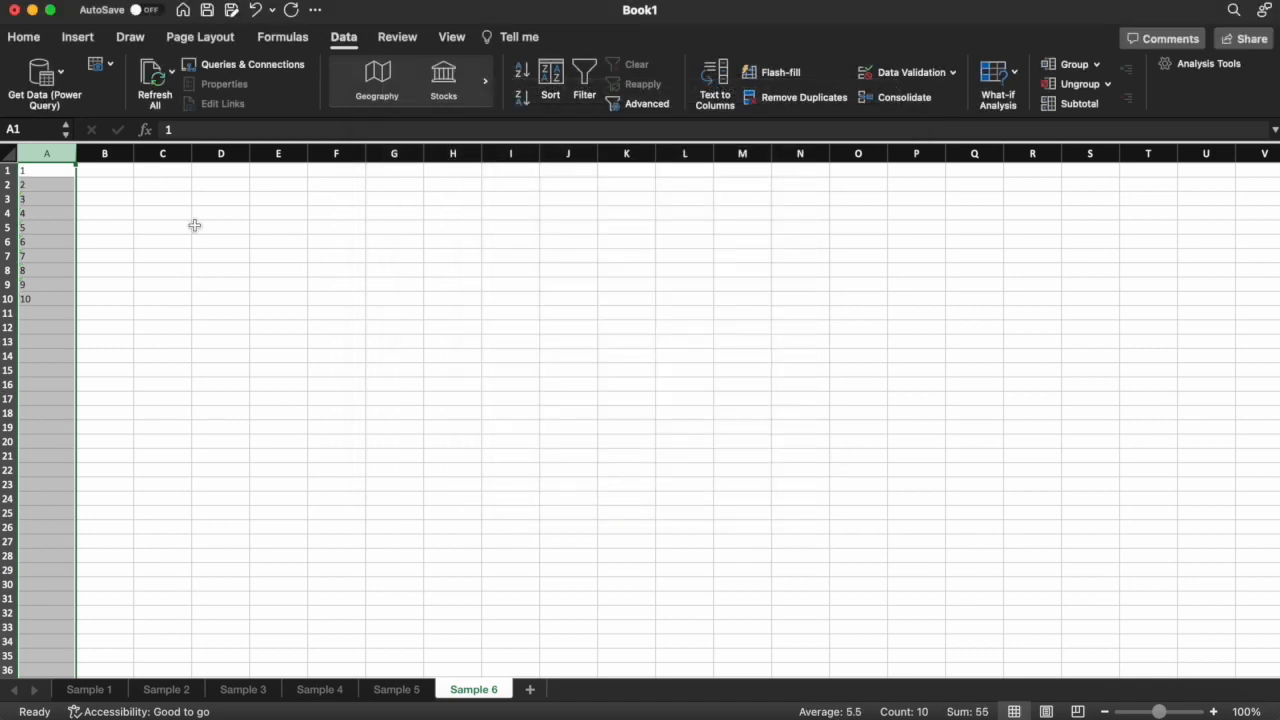
click(97, 227)
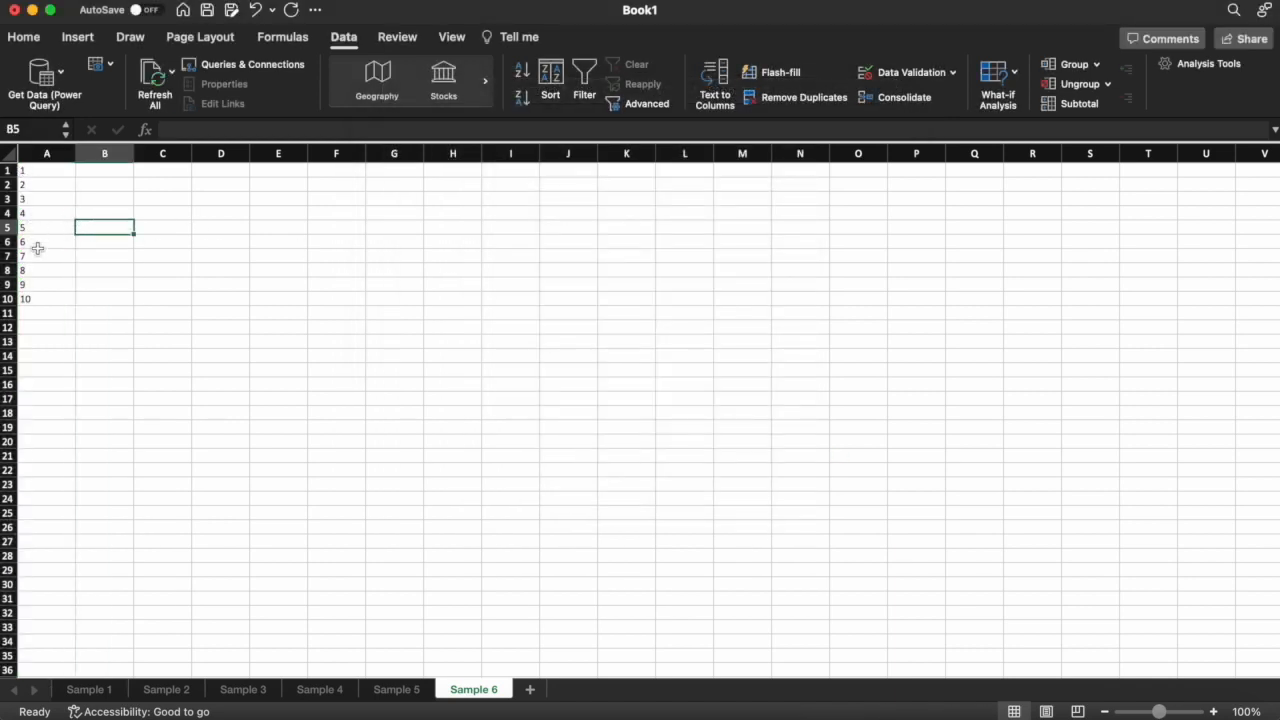